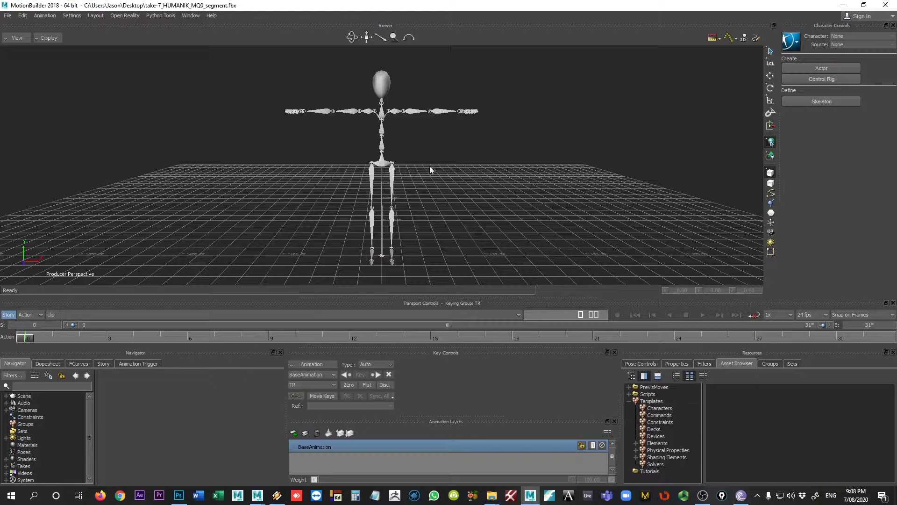
# Play the animation and orbit around the walking stickton_hik skeleton.
pyautogui.keyDown('ctrl'); pyautogui.keyDown('shift'); pyautogui.moveTo(449, 158); pyautogui.dragTo(470, 159); pyautogui.keyUp('shift'); pyautogui.keyUp('ctrl')
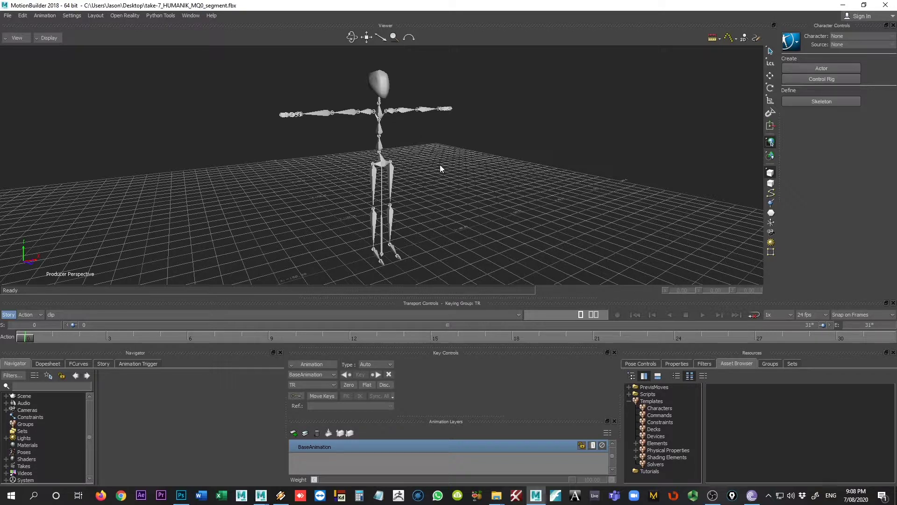
pyautogui.keyDown('ctrl'); pyautogui.keyDown('shift'); pyautogui.moveTo(438, 169); pyautogui.dragTo(345, 177); pyautogui.keyUp('shift'); pyautogui.keyUp('ctrl')
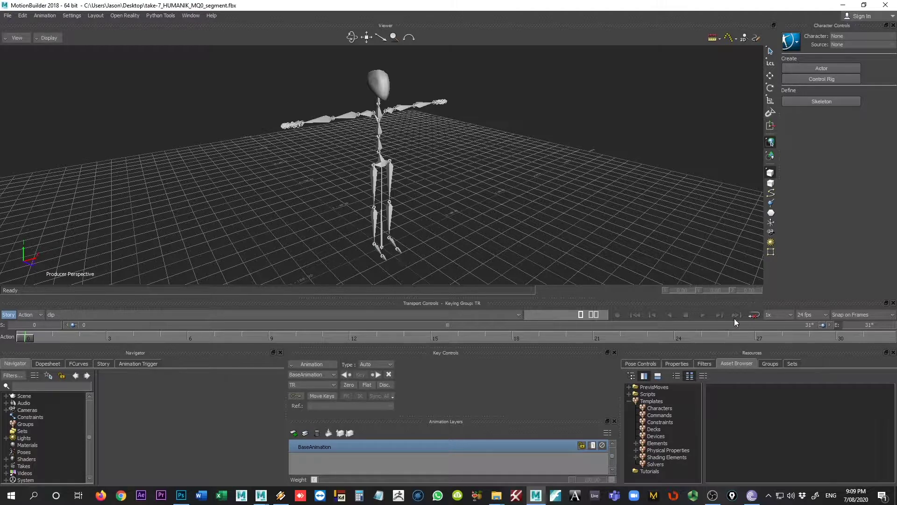
pyautogui.click(702, 315)
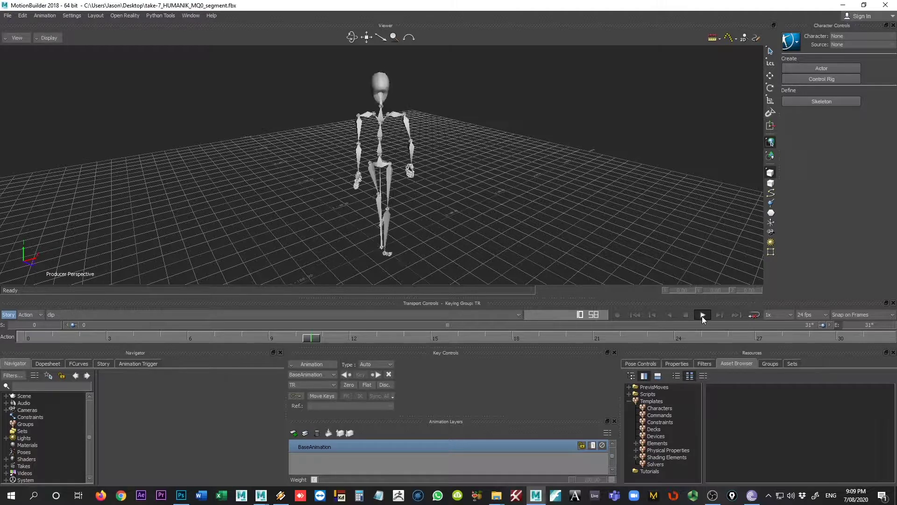
pyautogui.keyDown('ctrl'); pyautogui.keyDown('shift'); pyautogui.moveTo(548, 242); pyautogui.dragTo(399, 242); pyautogui.keyUp('shift'); pyautogui.keyUp('ctrl')
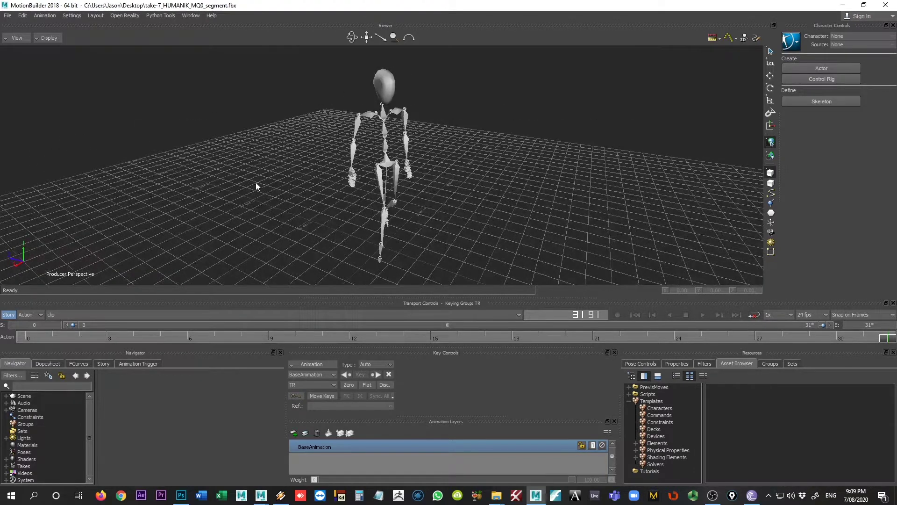
pyautogui.keyDown('ctrl'); pyautogui.moveTo(260, 187); pyautogui.dragTo(394, 83); pyautogui.keyUp('ctrl')
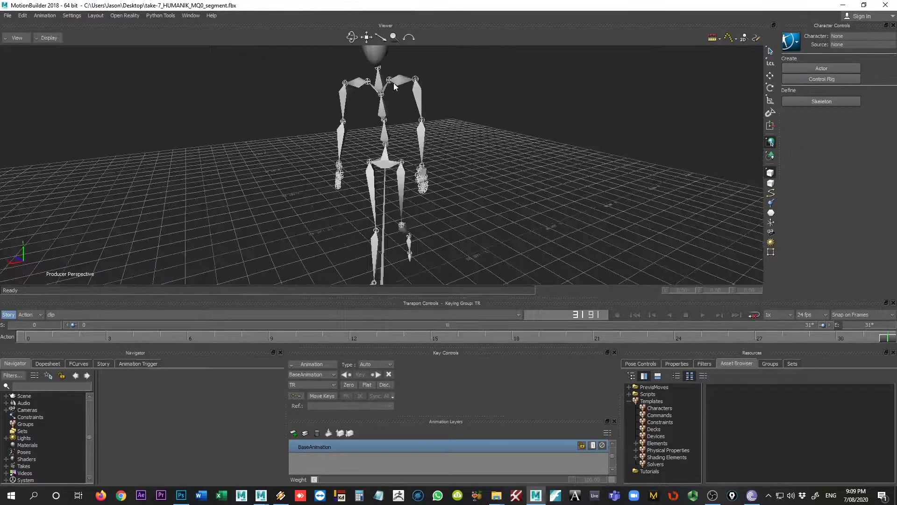
# Delete the stickton_hik mesh from the Scene list in the Navigator.
pyautogui.click(395, 80)
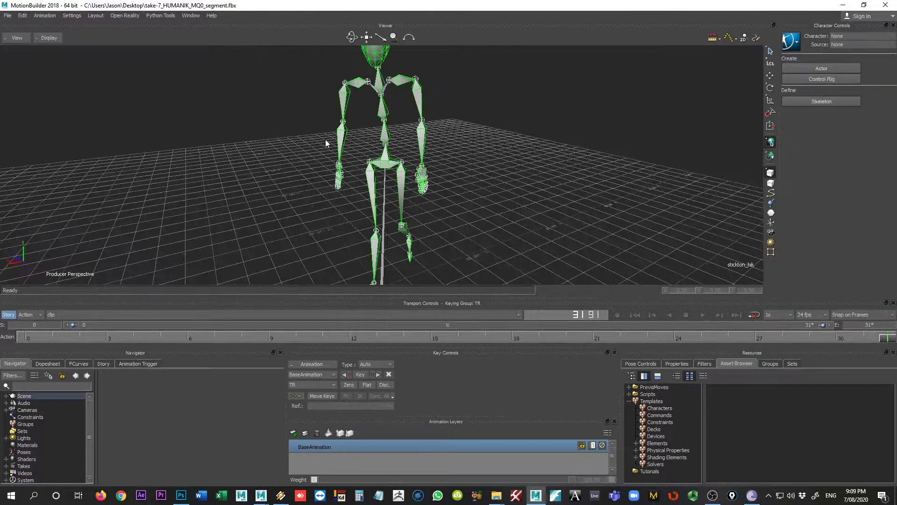
pyautogui.keyDown('ctrl'); pyautogui.moveTo(327, 139); pyautogui.dragTo(443, 161); pyautogui.keyUp('ctrl')
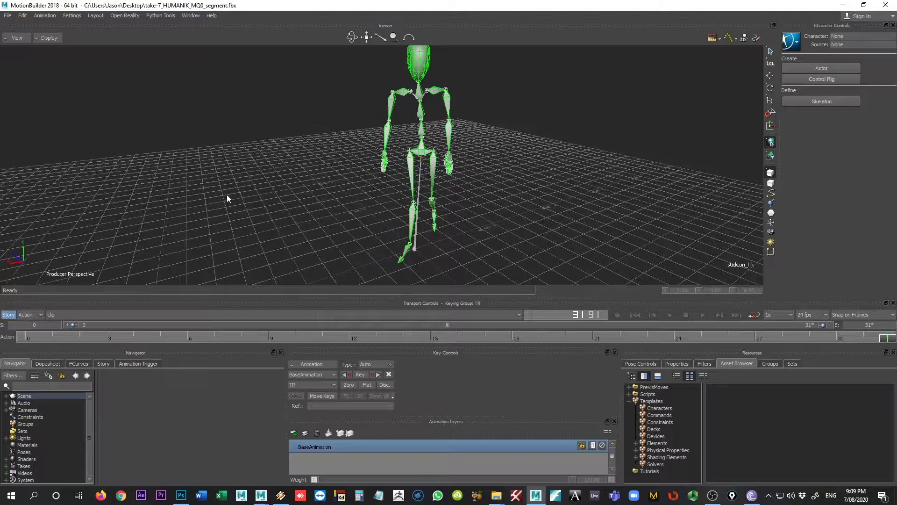
pyautogui.click(6, 396)
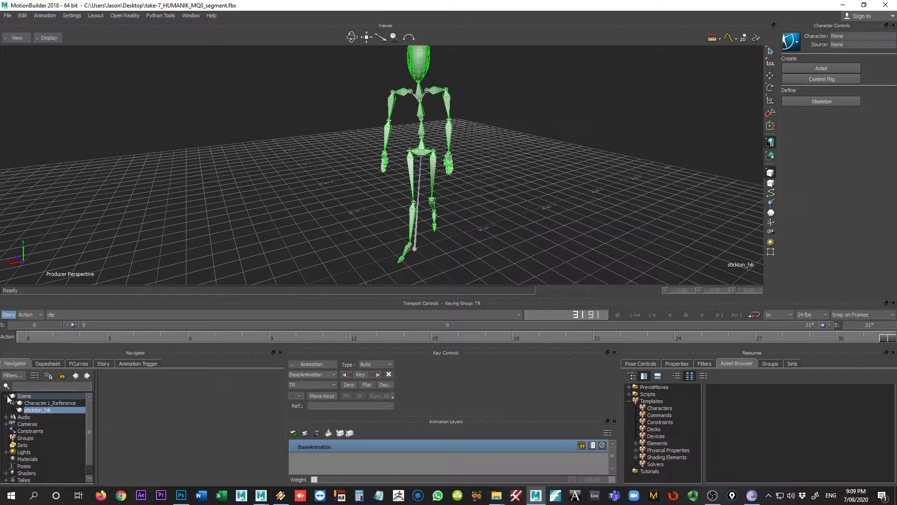
pyautogui.rightClick(36, 410)
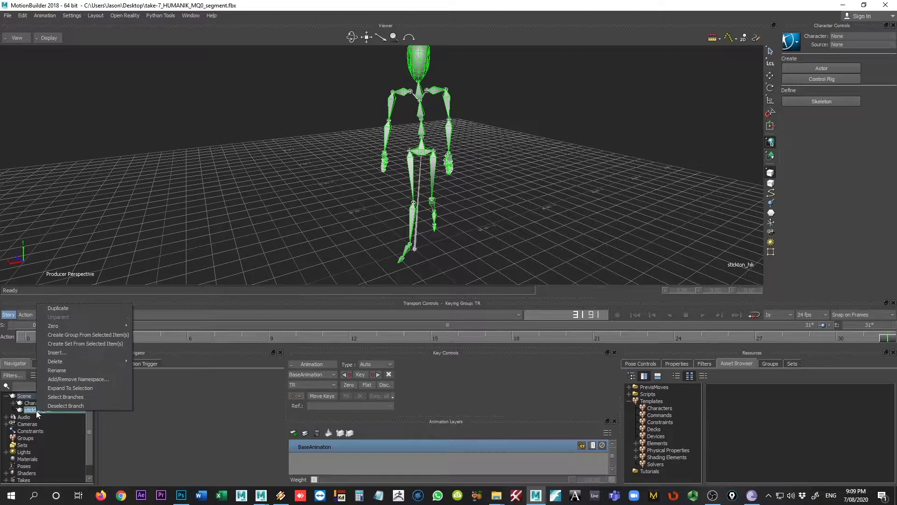
pyautogui.moveTo(88, 363)
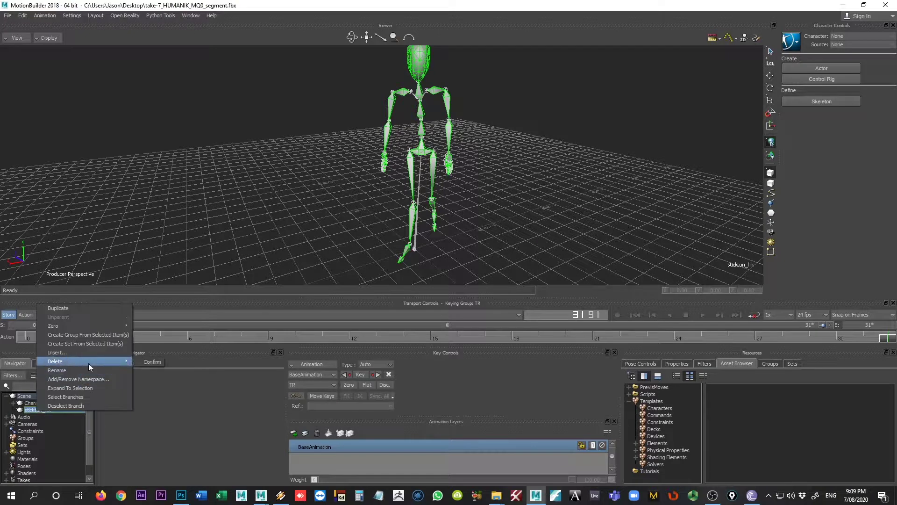
pyautogui.click(152, 362)
pyautogui.moveTo(267, 219); pyautogui.dragTo(242, 211)
pyautogui.moveTo(300, 194); pyautogui.dragTo(383, 176)
# Play the Character1_Reference take, return to the frame 0 T-pose and keep 24 fps.
pyautogui.click(411, 226)
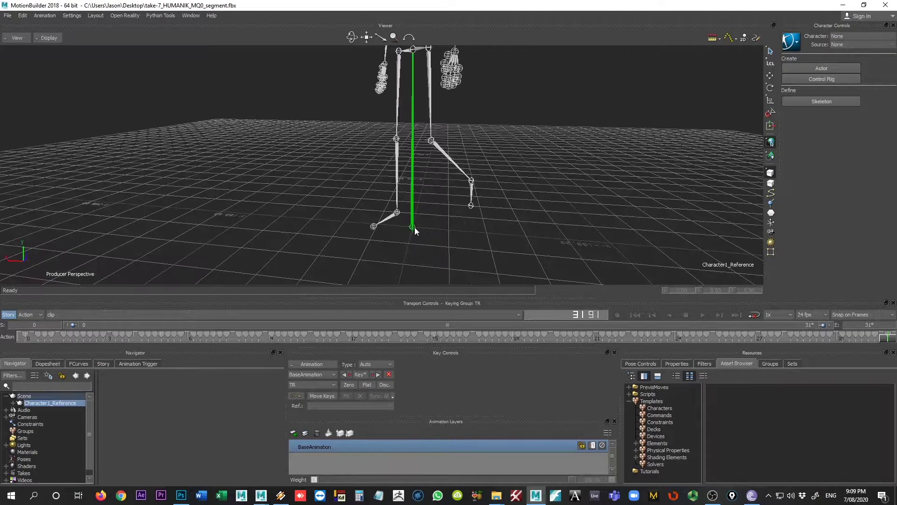
pyautogui.keyDown('ctrl'); pyautogui.moveTo(419, 223); pyautogui.dragTo(422, 248); pyautogui.keyUp('ctrl')
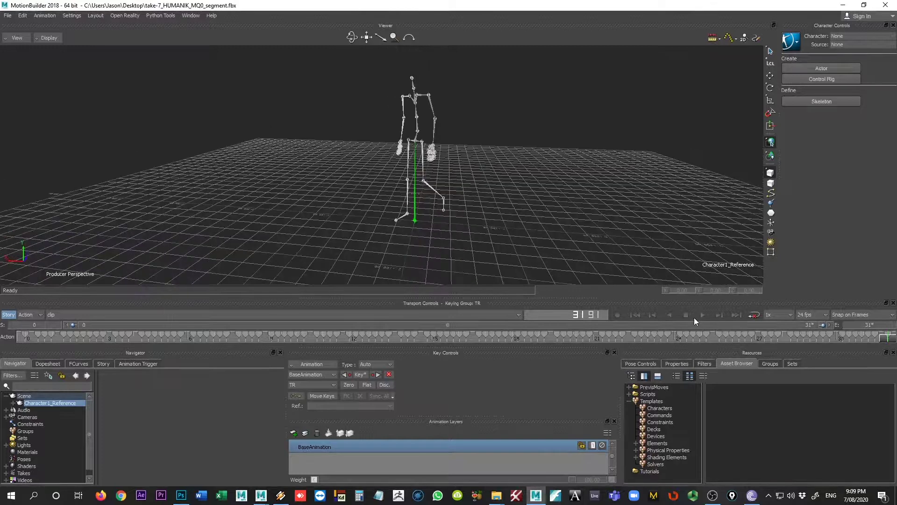
pyautogui.click(703, 315)
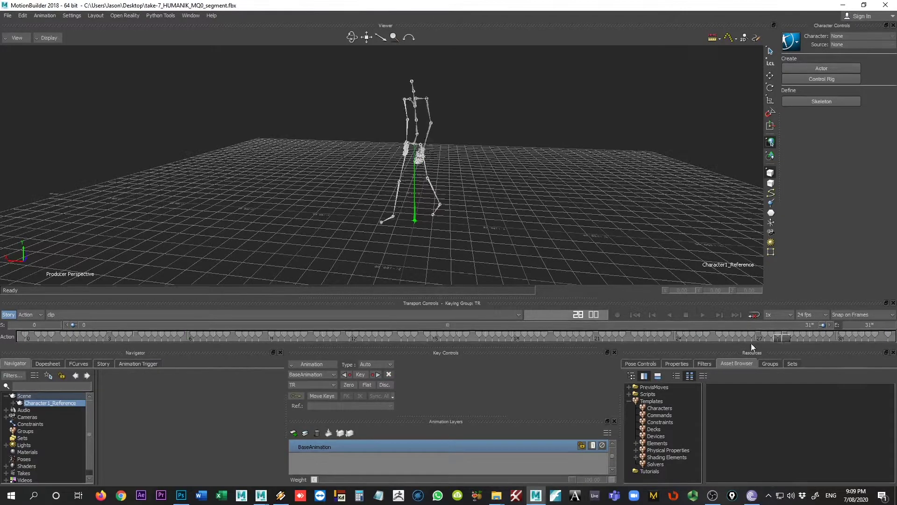
pyautogui.click(25, 337)
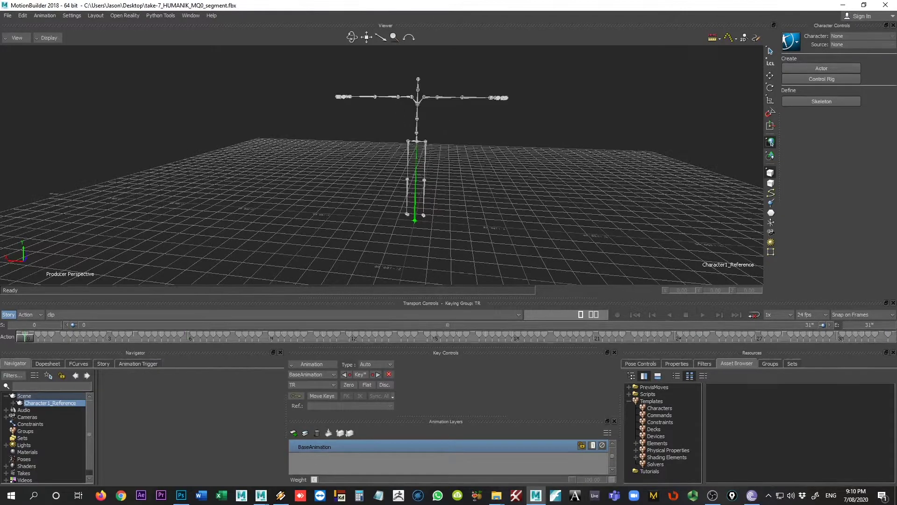
pyautogui.click(819, 314)
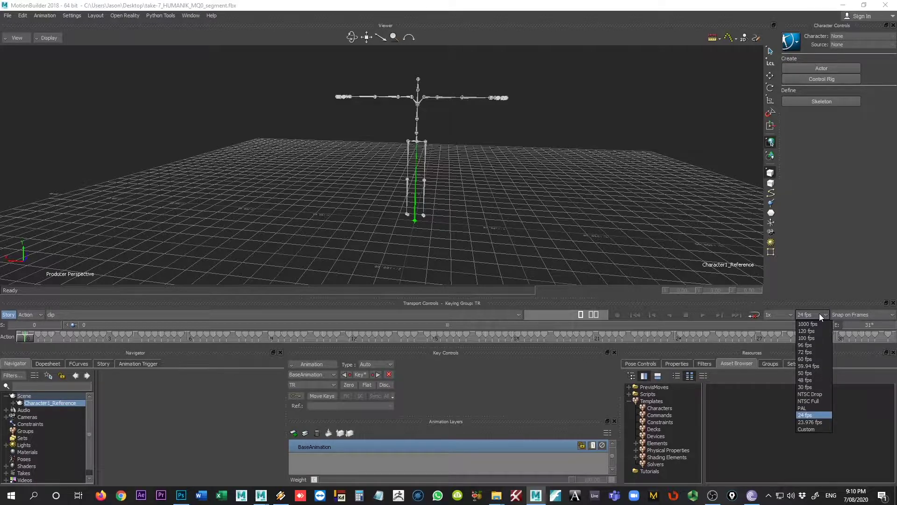
pyautogui.click(819, 313)
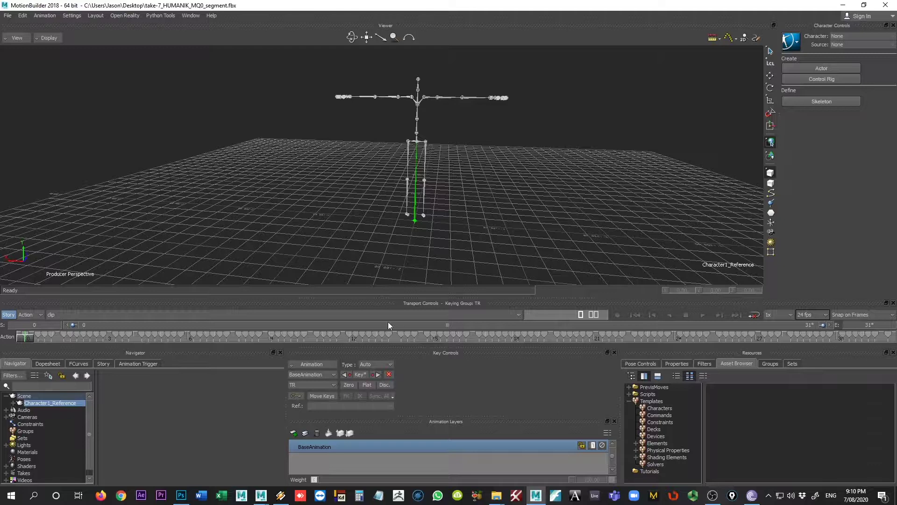
# Save the scene over take-7_HUMANIK_MQ0_segment-JOINTS.fbx on the Desktop, confirming the overwrite.
pyautogui.click(8, 16)
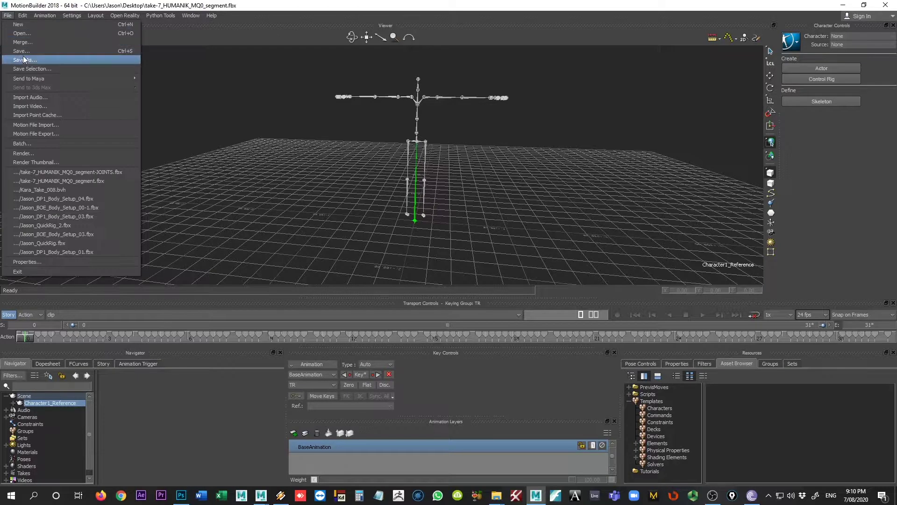
pyautogui.press('Escape')
pyautogui.click(168, 16)
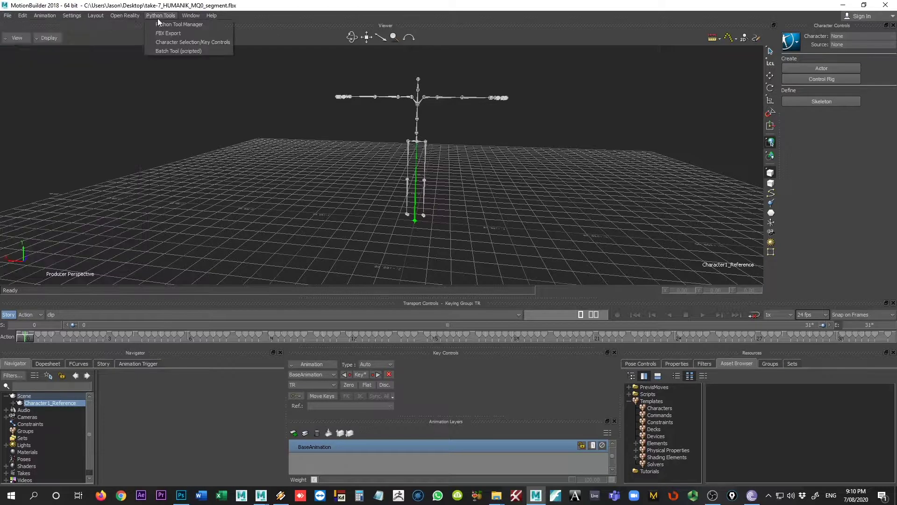
pyautogui.click(267, 7)
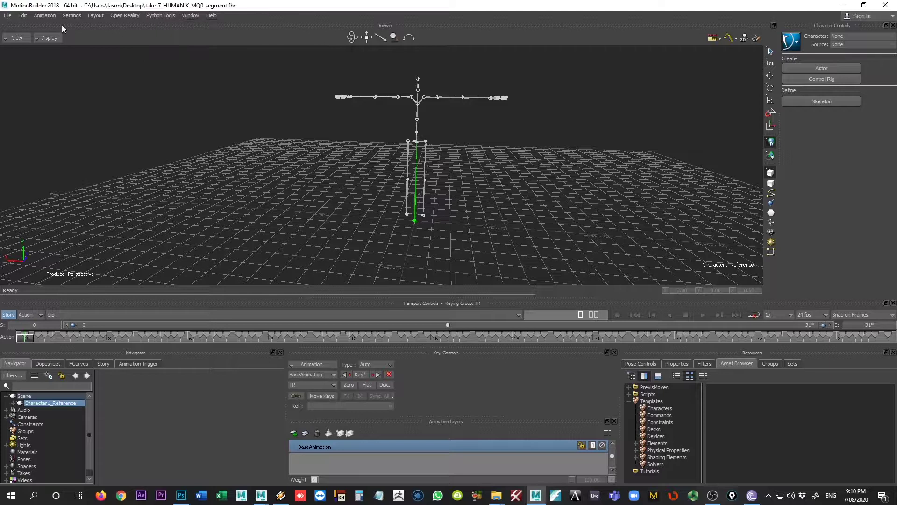
pyautogui.click(7, 16)
pyautogui.click(33, 63)
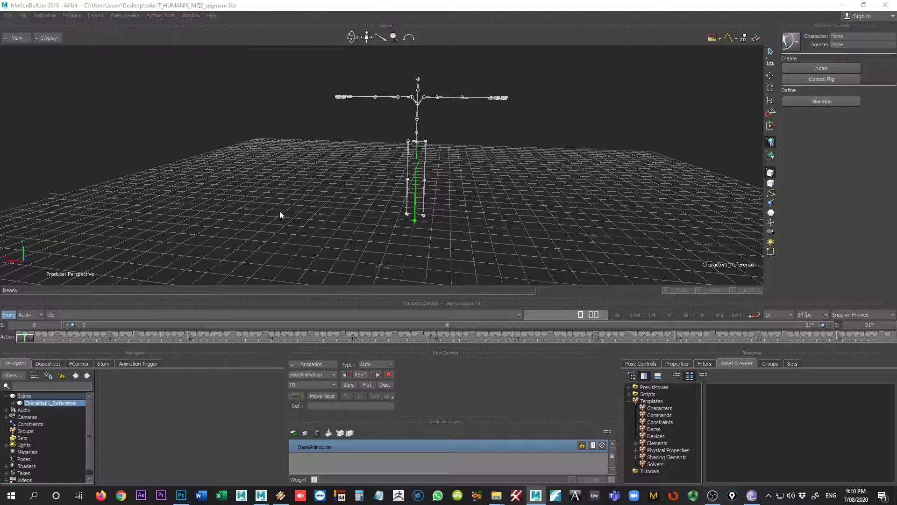
pyautogui.scroll(-1, 467, 280)
pyautogui.click(472, 294)
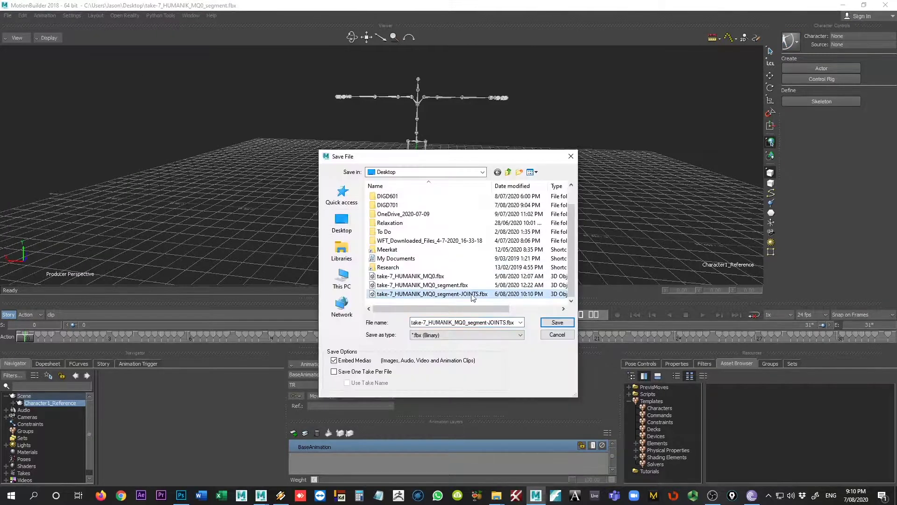
pyautogui.click(558, 322)
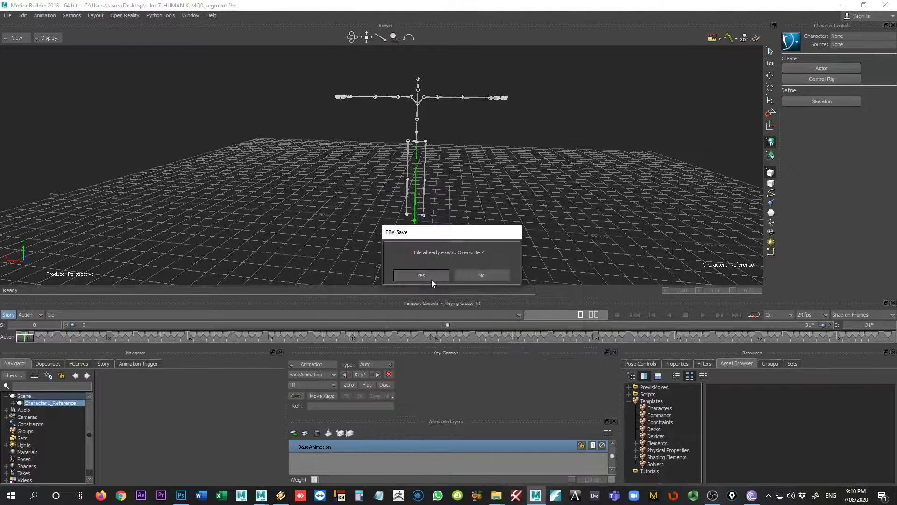
pyautogui.click(421, 276)
pyautogui.click(271, 464)
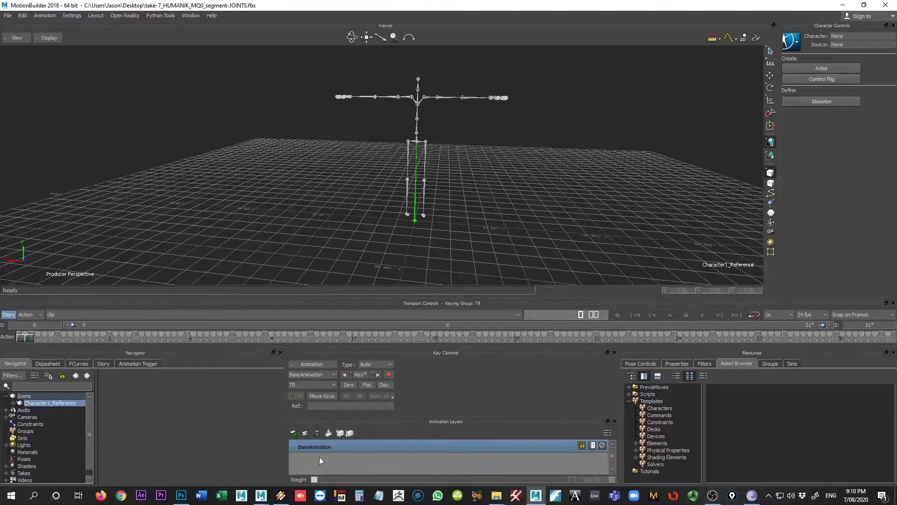
# Bring Maya 2020 to the front and view the head setup rig from several angles.
pyautogui.moveTo(269, 502)
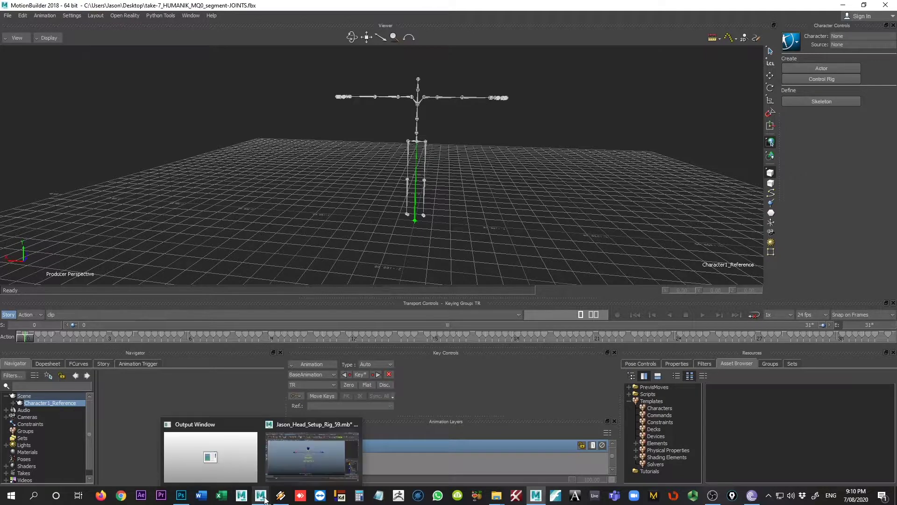
pyautogui.click(310, 450)
pyautogui.keyDown('alt'); pyautogui.moveTo(530, 297); pyautogui.dragTo(410, 379); pyautogui.keyUp('alt')
pyautogui.scroll(2, 425, 314)
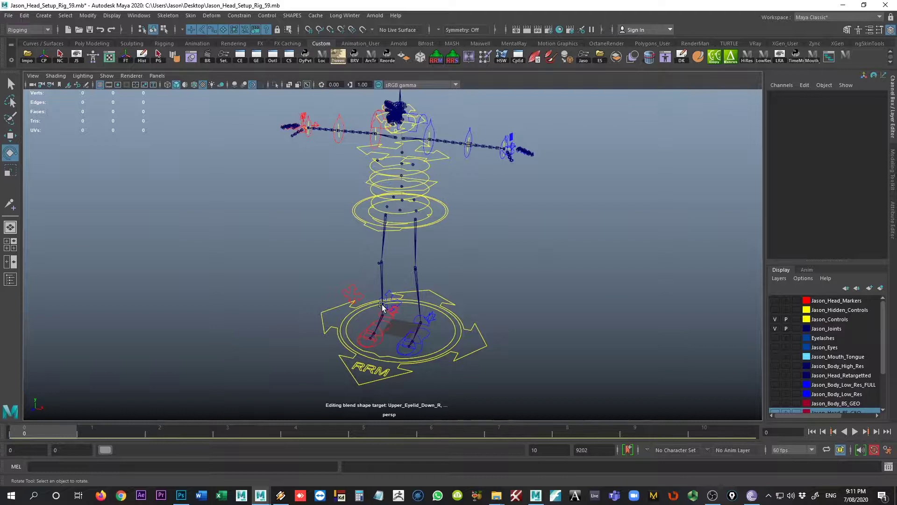
pyautogui.keyDown('alt'); pyautogui.moveTo(402, 325); pyautogui.dragTo(366, 353, button='middle'); pyautogui.keyUp('alt')
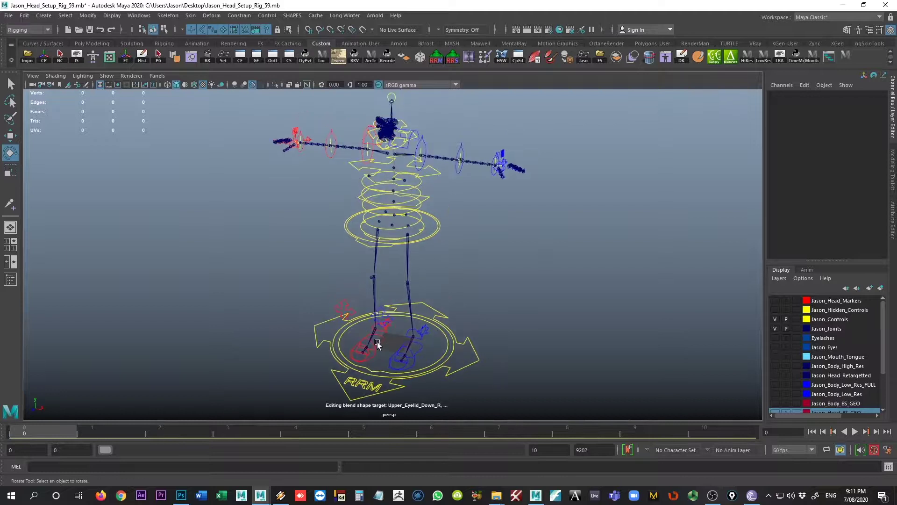
pyautogui.keyDown('alt'); pyautogui.moveTo(367, 353); pyautogui.dragTo(407, 356); pyautogui.keyUp('alt')
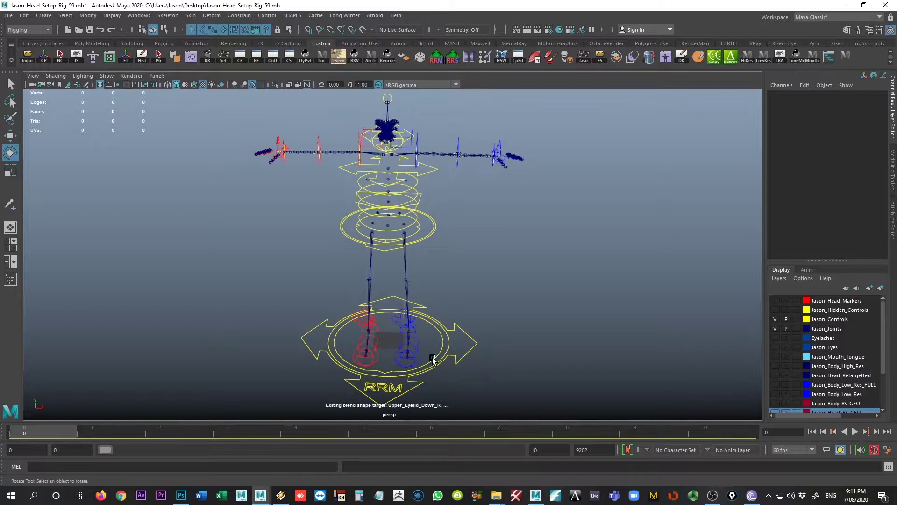
pyautogui.moveTo(433, 360)
pyautogui.keyDown('alt'); pyautogui.mouseDown()
pyautogui.moveTo(295, 351)
pyautogui.moveTo(429, 347)
pyautogui.mouseUp(); pyautogui.keyUp('alt')
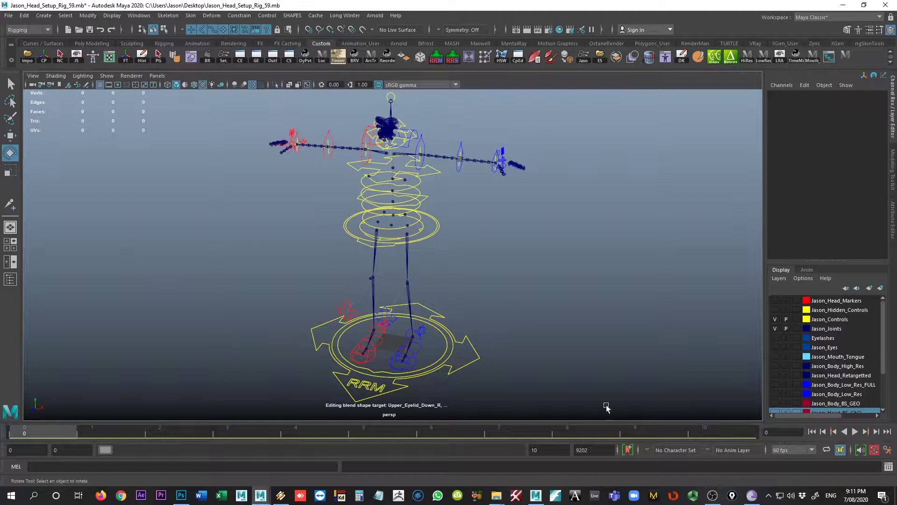
# Set the time slider to 24 fps and the playback end frame to 32, checked against MotionBuilder.
pyautogui.click(790, 450)
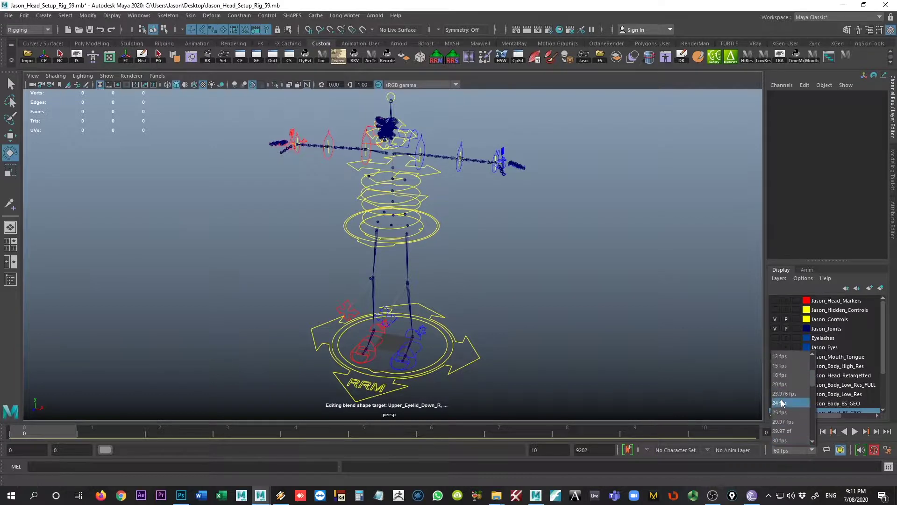
pyautogui.click(780, 403)
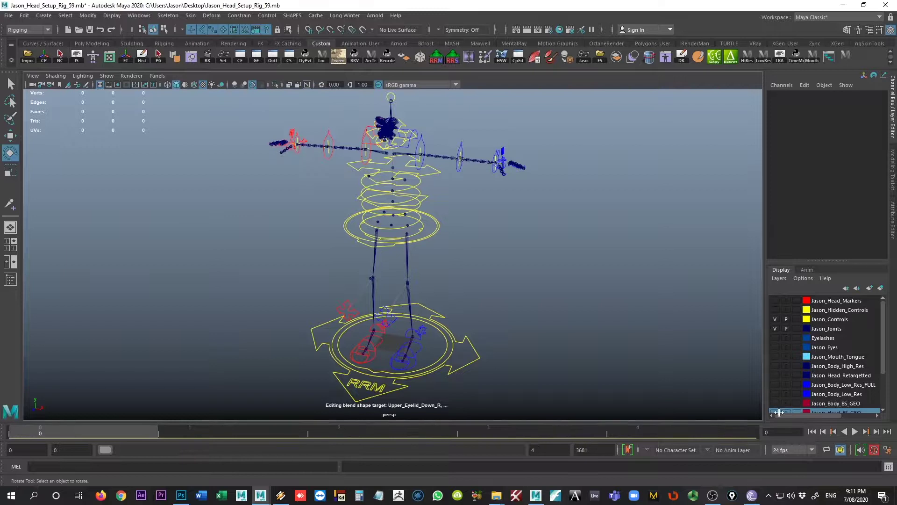
pyautogui.click(548, 449)
pyautogui.hotkey('alt', 'Tab')
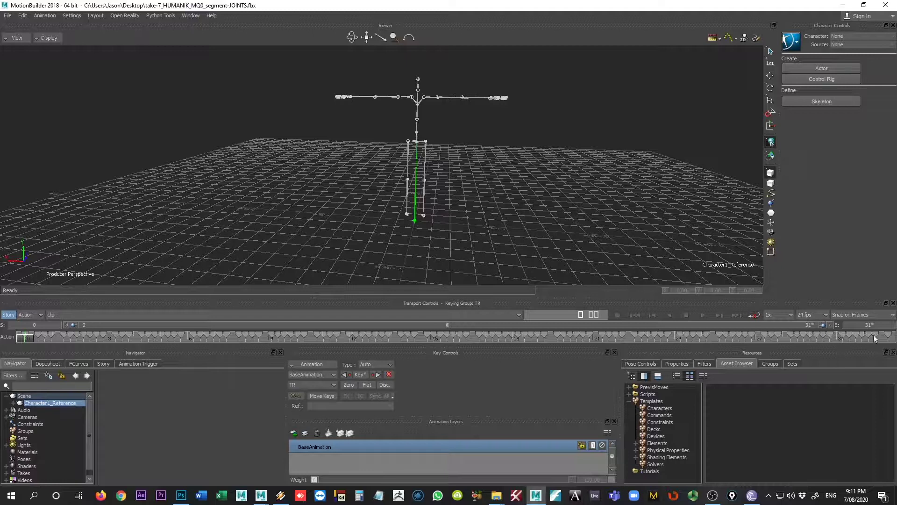
pyautogui.hotkey('alt', 'Tab')
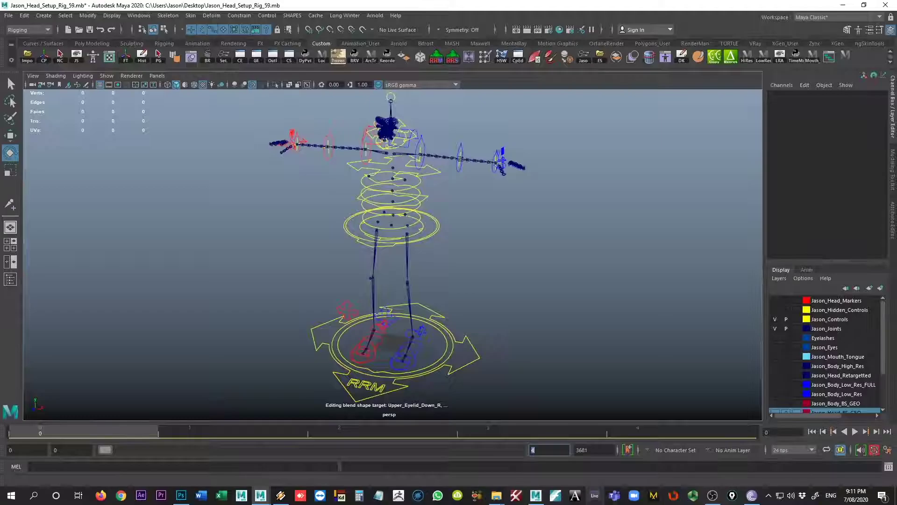
pyautogui.write('32')
pyautogui.press('Return')
pyautogui.keyDown('alt'); pyautogui.moveTo(383, 242); pyautogui.dragTo(479, 320); pyautogui.keyUp('alt')
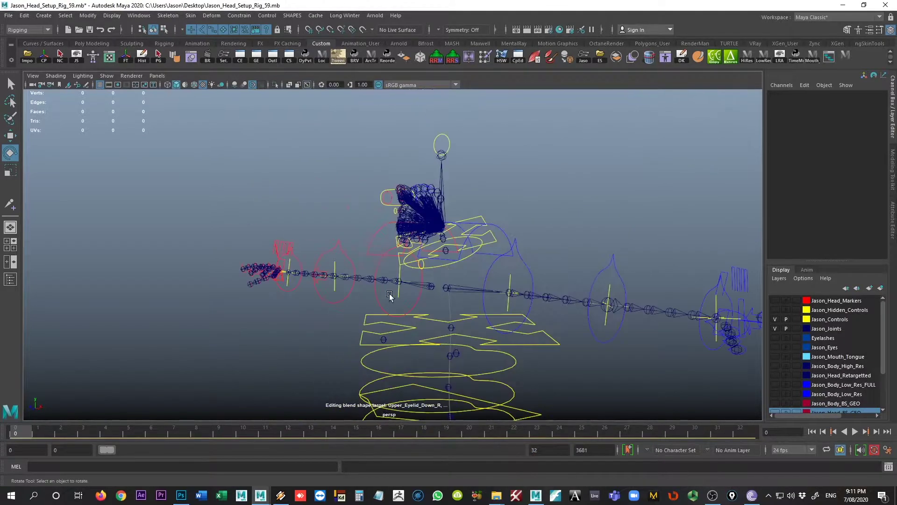
pyautogui.keyDown('alt'); pyautogui.moveTo(389, 295); pyautogui.dragTo(104, 130); pyautogui.keyUp('alt')
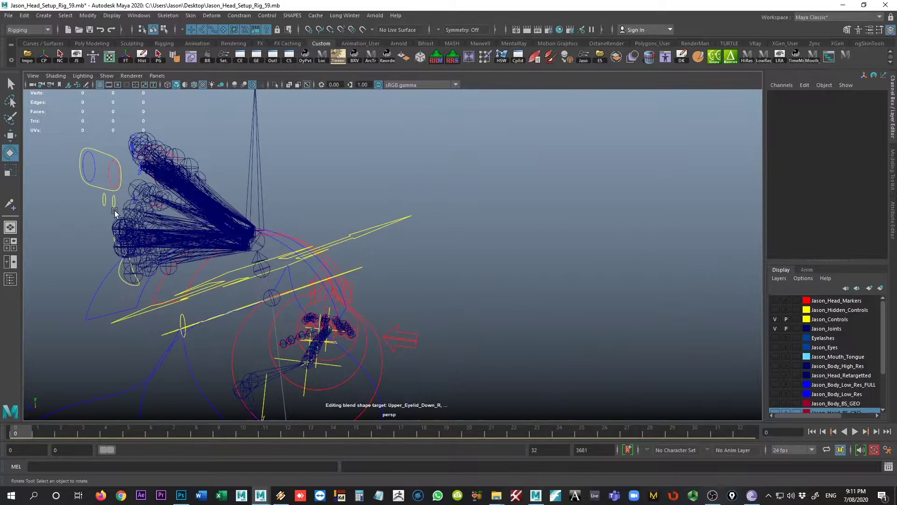
pyautogui.keyDown('alt'); pyautogui.moveTo(313, 245); pyautogui.dragTo(278, 193); pyautogui.keyUp('alt')
pyautogui.scroll(-5, 428, 185)
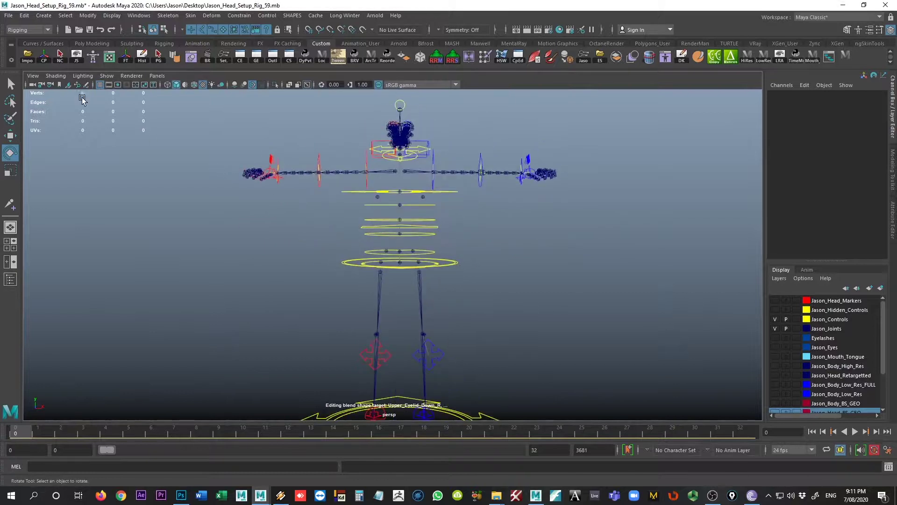
# Import take-7_HUMANIK_MQ0_segment-JOINTS.fbx through File > Import and inspect the result.
pyautogui.click(9, 17)
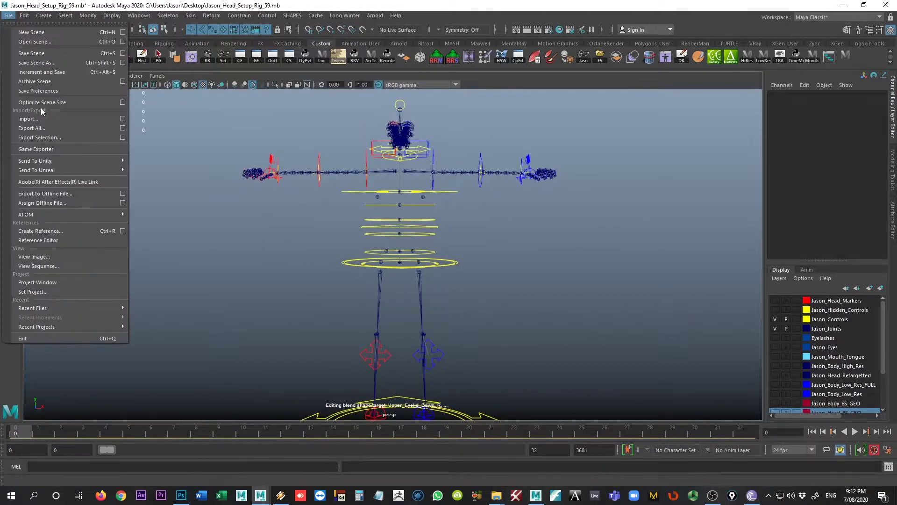
pyautogui.click(28, 118)
pyautogui.scroll(-4, 189, 254)
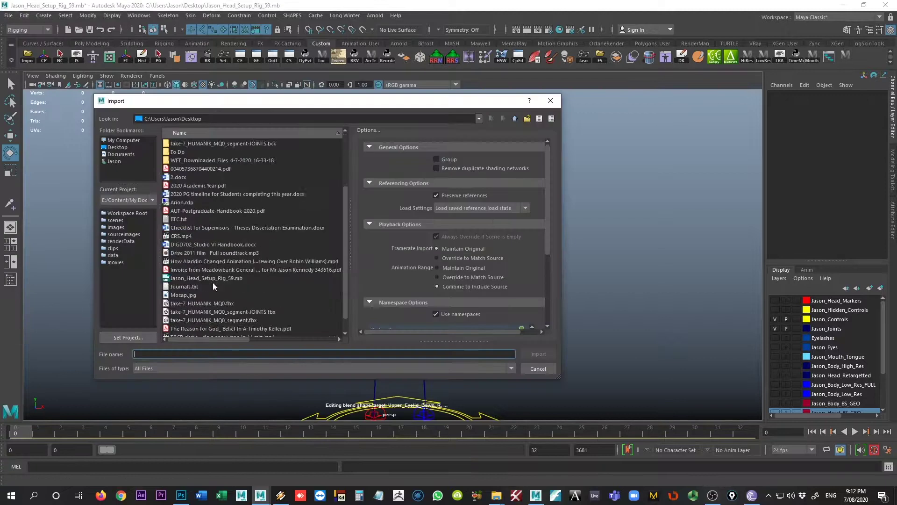
pyautogui.doubleClick(256, 294)
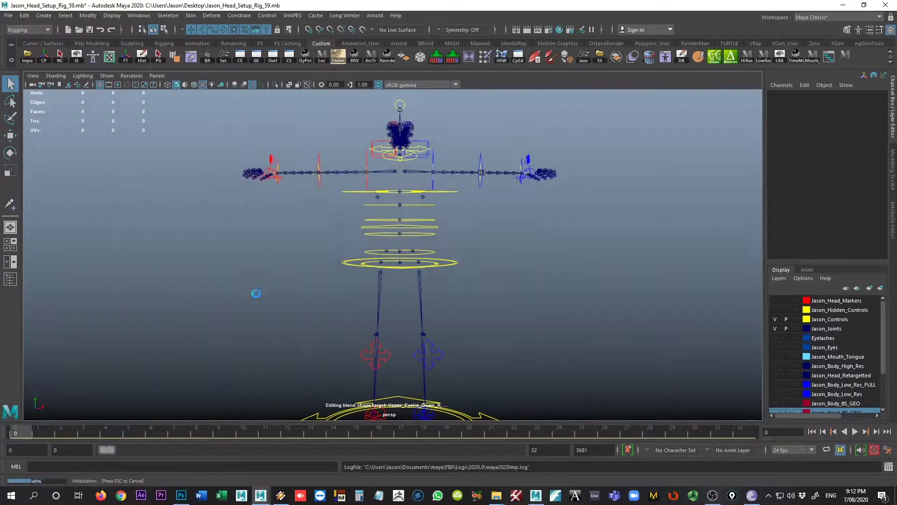
pyautogui.press('e')
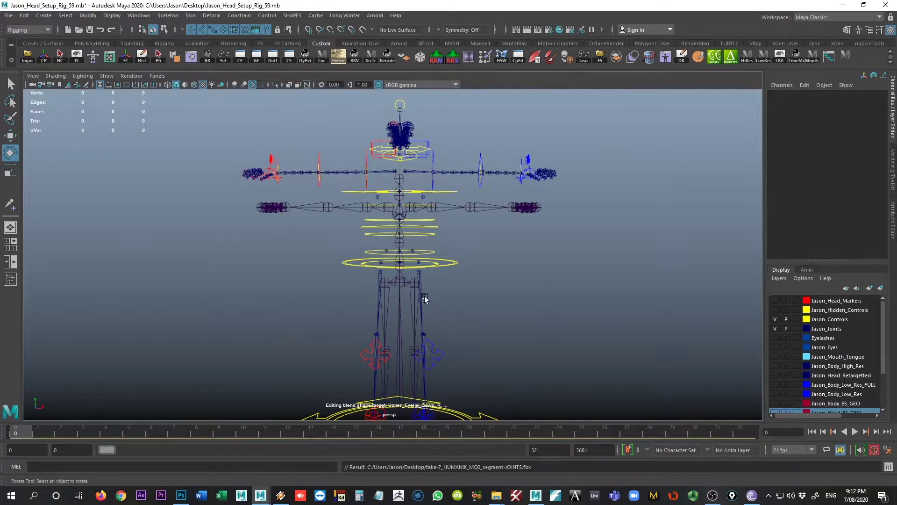
pyautogui.keyDown('alt'); pyautogui.moveTo(425, 296); pyautogui.dragTo(481, 336); pyautogui.keyUp('alt')
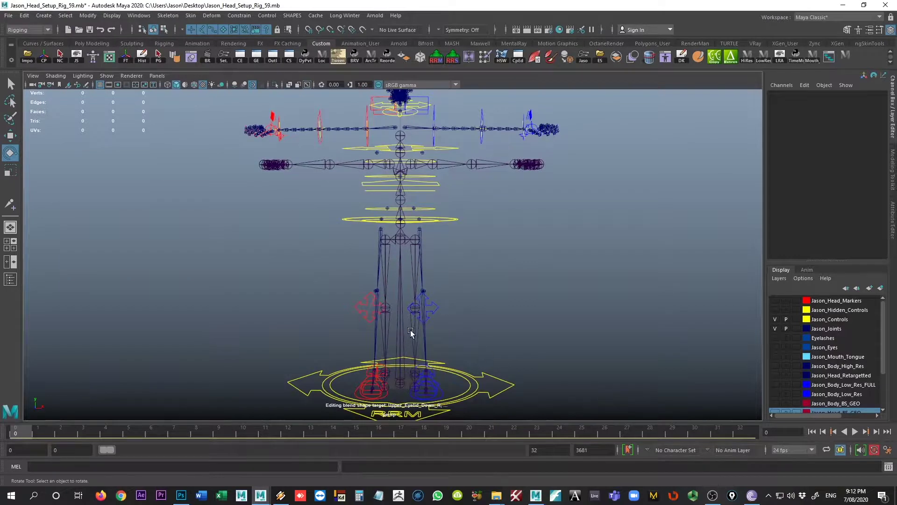
# Select the imported skeleton's root joint in the front view and scale it uniformly to 1.156.
pyautogui.press('space')
pyautogui.press('space')
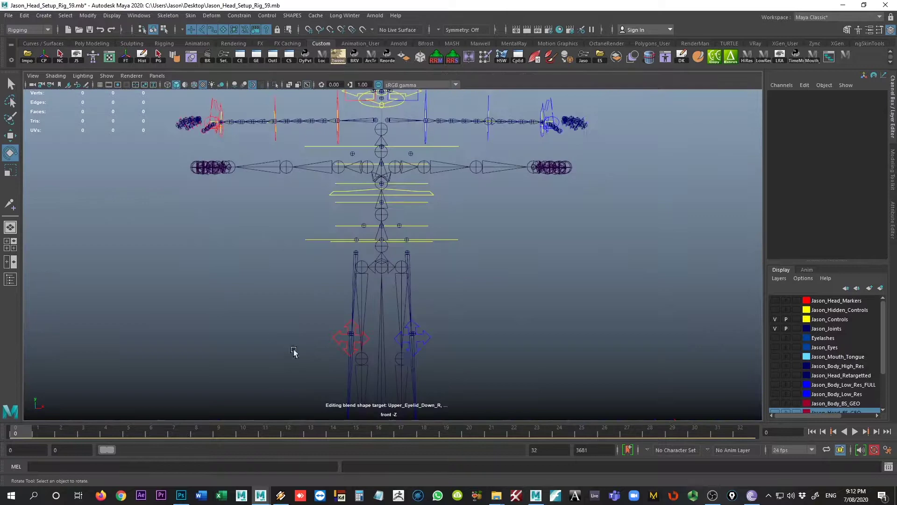
pyautogui.scroll(3, 416, 345)
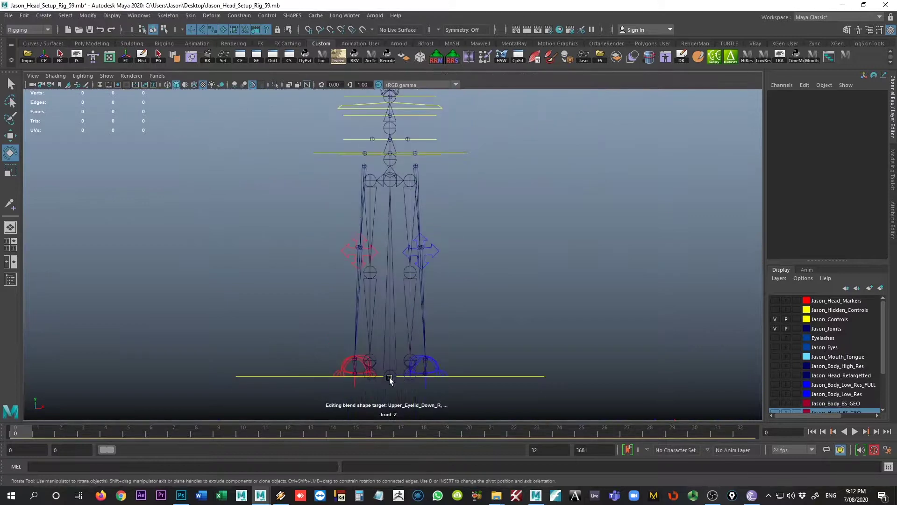
pyautogui.click(393, 380)
pyautogui.keyDown('alt'); pyautogui.moveTo(467, 252); pyautogui.dragTo(461, 298, button='middle'); pyautogui.keyUp('alt')
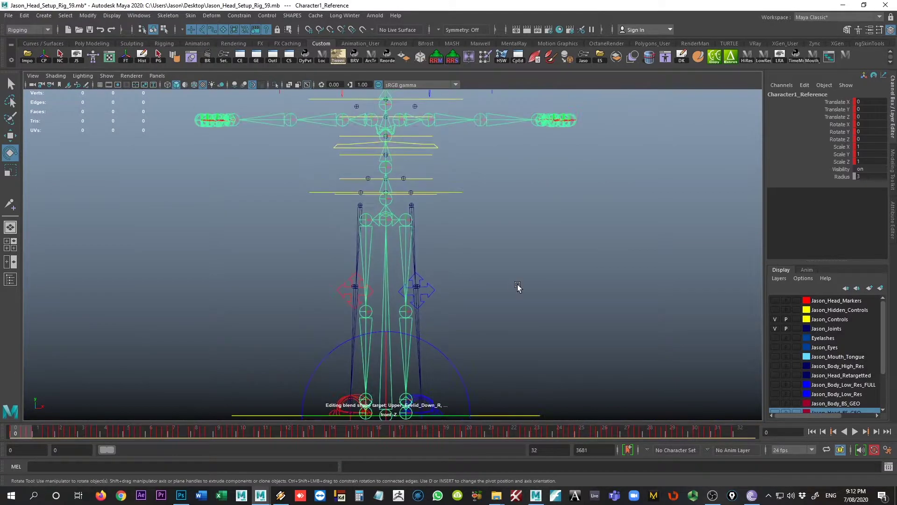
pyautogui.press('r')
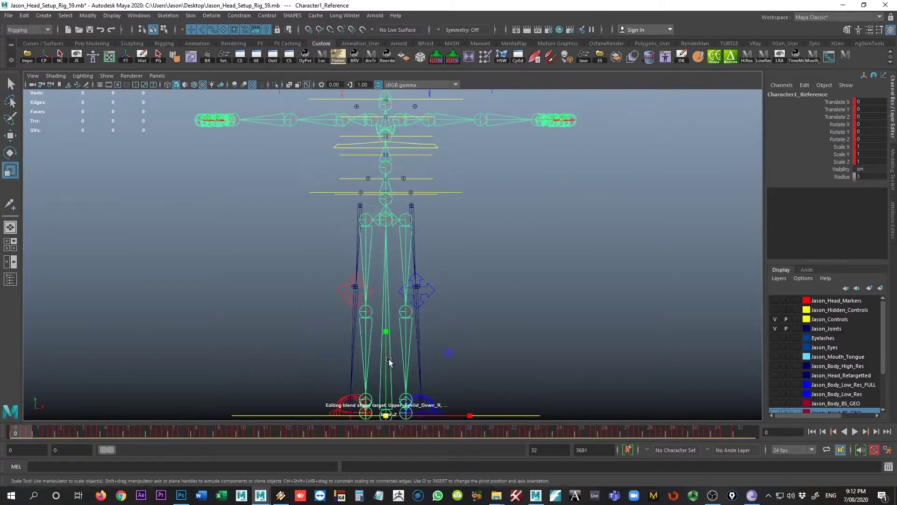
pyautogui.scroll(-3, 420, 416)
pyautogui.moveTo(390, 414); pyautogui.dragTo(441, 403)
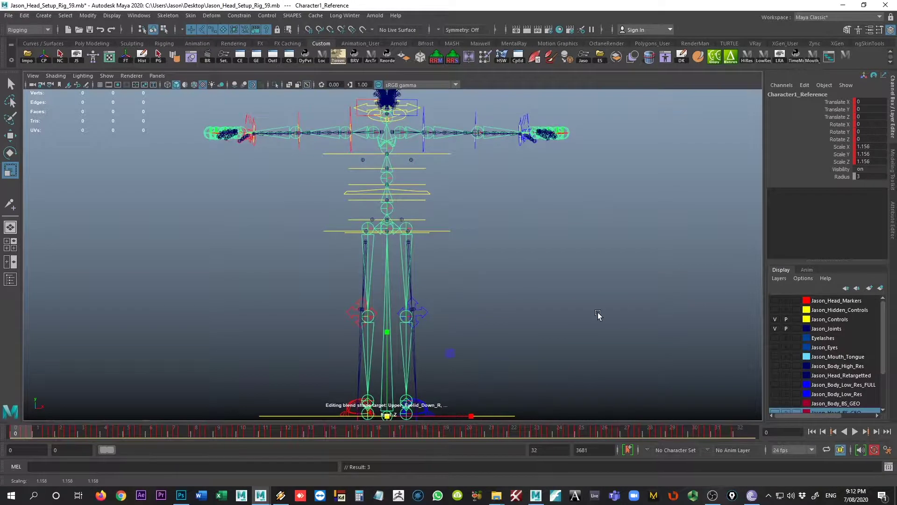
pyautogui.press('space')
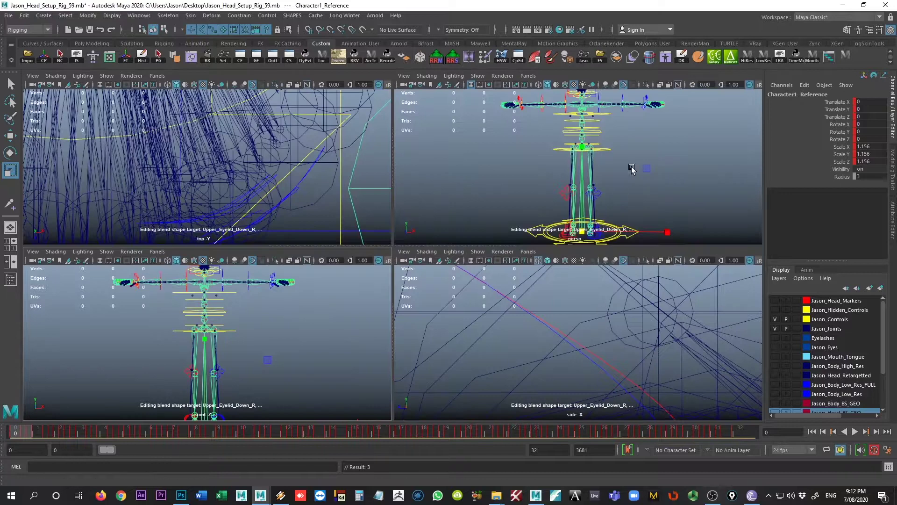
pyautogui.press('space')
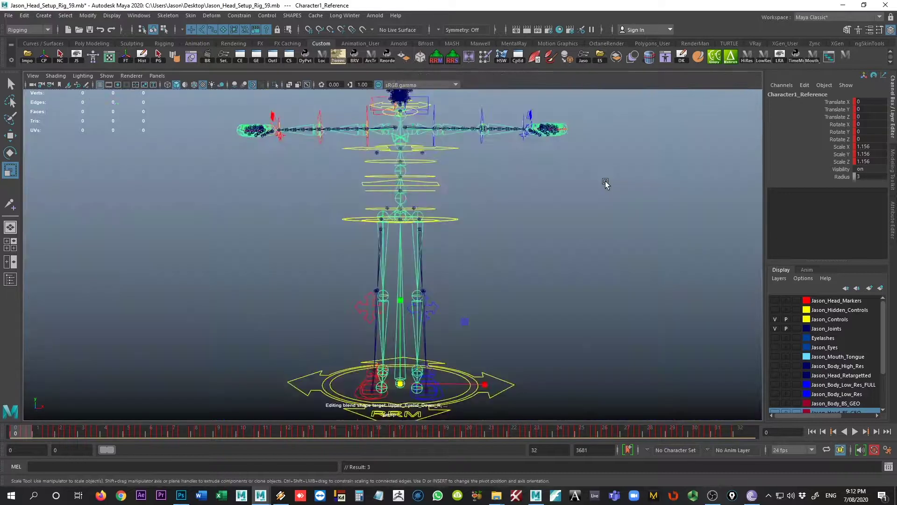
pyautogui.moveTo(594, 184)
pyautogui.keyDown('alt'); pyautogui.mouseDown()
pyautogui.moveTo(519, 193)
pyautogui.moveTo(590, 201)
pyautogui.mouseUp(); pyautogui.keyUp('alt')
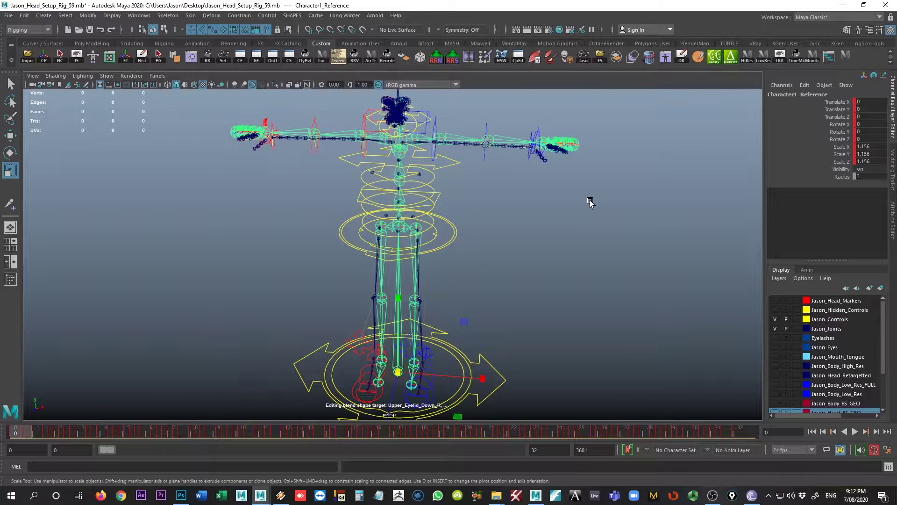
pyautogui.keyDown('alt'); pyautogui.moveTo(528, 280); pyautogui.dragTo(457, 287); pyautogui.keyUp('alt')
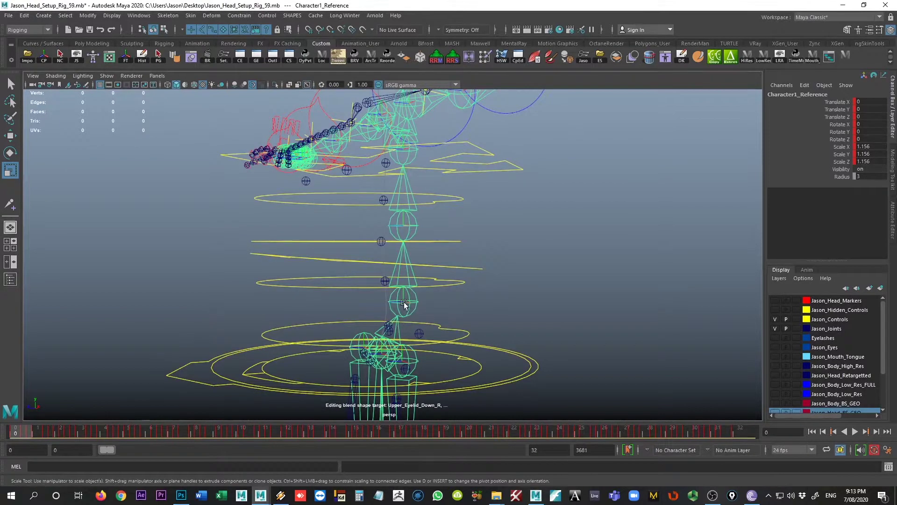
pyautogui.keyDown('alt'); pyautogui.moveTo(411, 200); pyautogui.dragTo(420, 237); pyautogui.keyUp('alt')
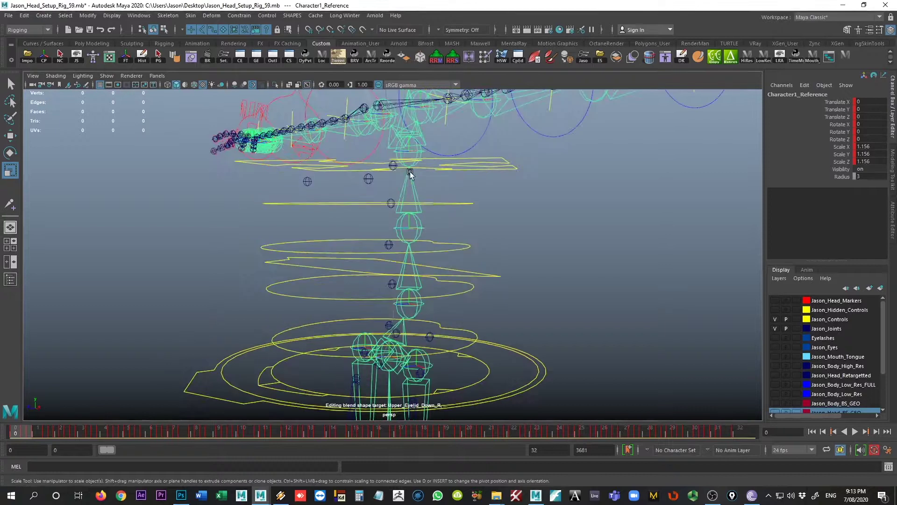
pyautogui.keyDown('alt'); pyautogui.moveTo(416, 195); pyautogui.dragTo(375, 334); pyautogui.keyUp('alt')
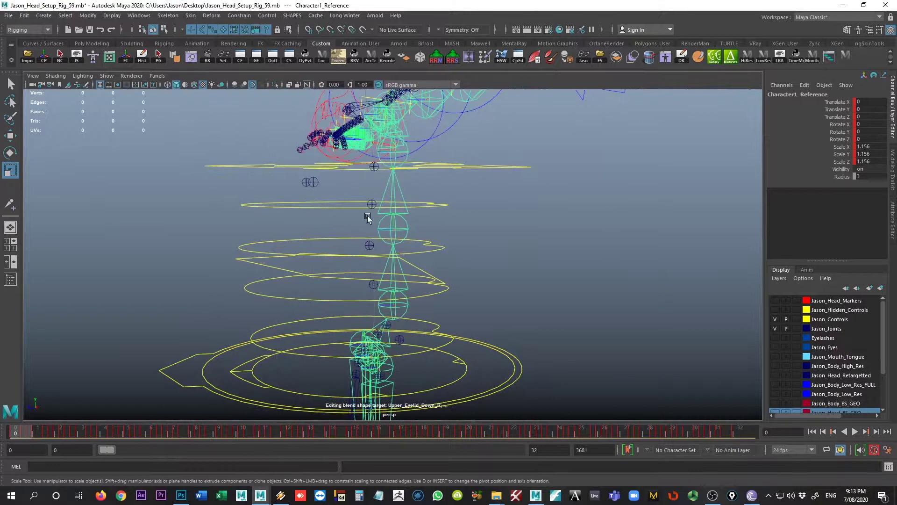
pyautogui.keyDown('alt'); pyautogui.moveTo(367, 182); pyautogui.dragTo(449, 293); pyautogui.keyUp('alt')
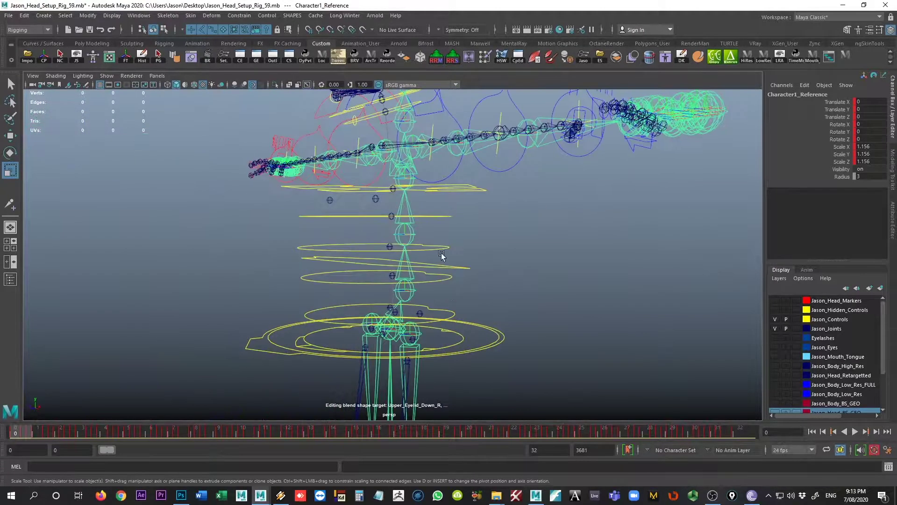
pyautogui.keyDown('alt'); pyautogui.moveTo(438, 242); pyautogui.dragTo(396, 244); pyautogui.keyUp('alt')
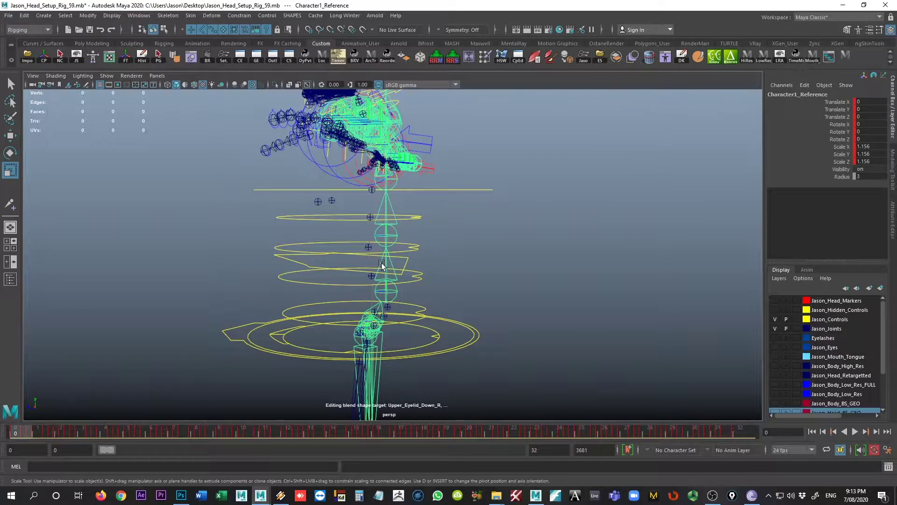
pyautogui.keyDown('alt'); pyautogui.moveTo(376, 297); pyautogui.dragTo(402, 278); pyautogui.keyUp('alt')
pyautogui.press('space')
pyautogui.press('space')
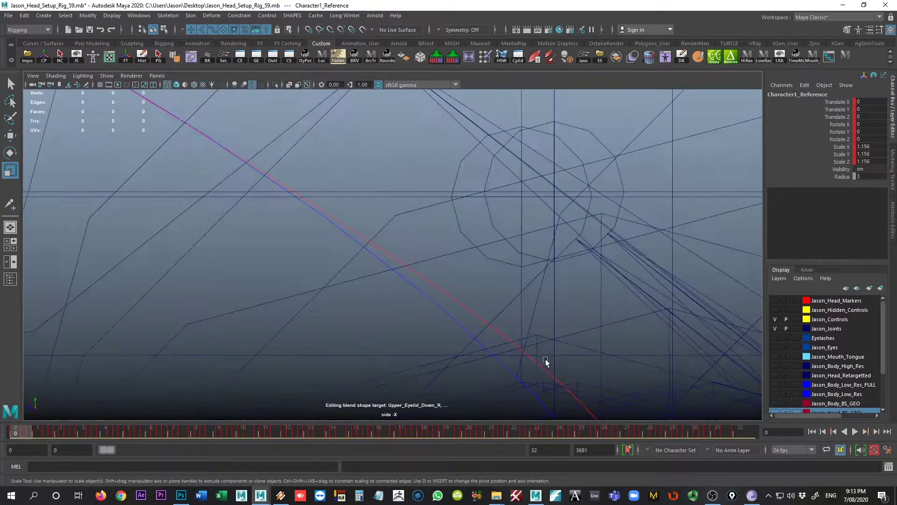
pyautogui.press('f')
pyautogui.scroll(5, 405, 257)
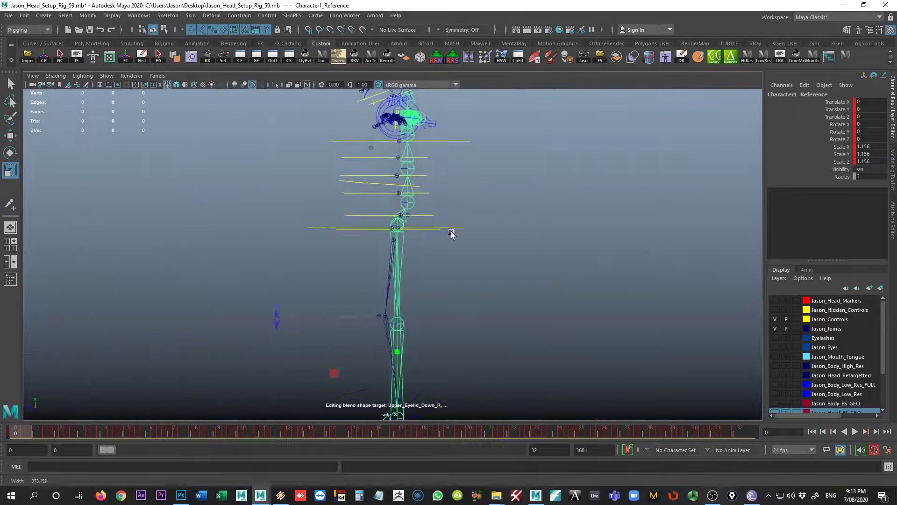
pyautogui.keyDown('alt'); pyautogui.moveTo(456, 255); pyautogui.dragTo(467, 301, button='middle'); pyautogui.keyUp('alt')
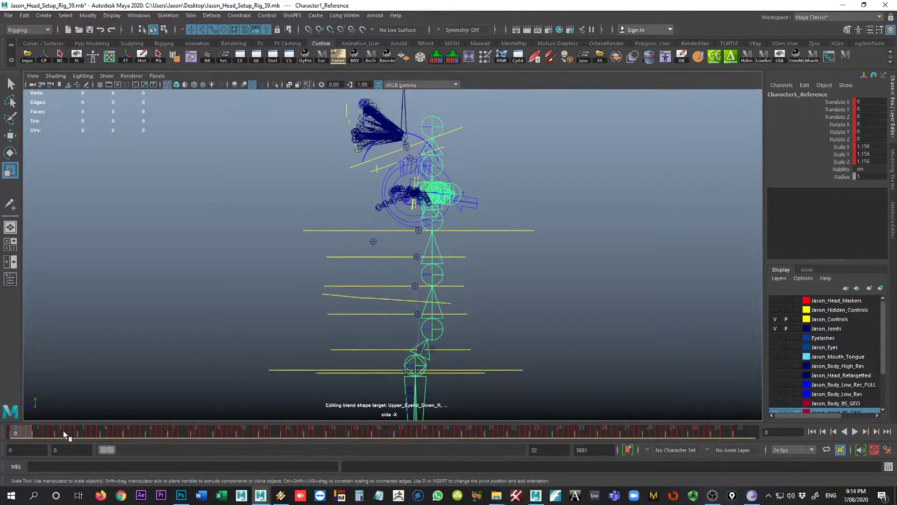
pyautogui.click(38, 430)
pyautogui.press('space')
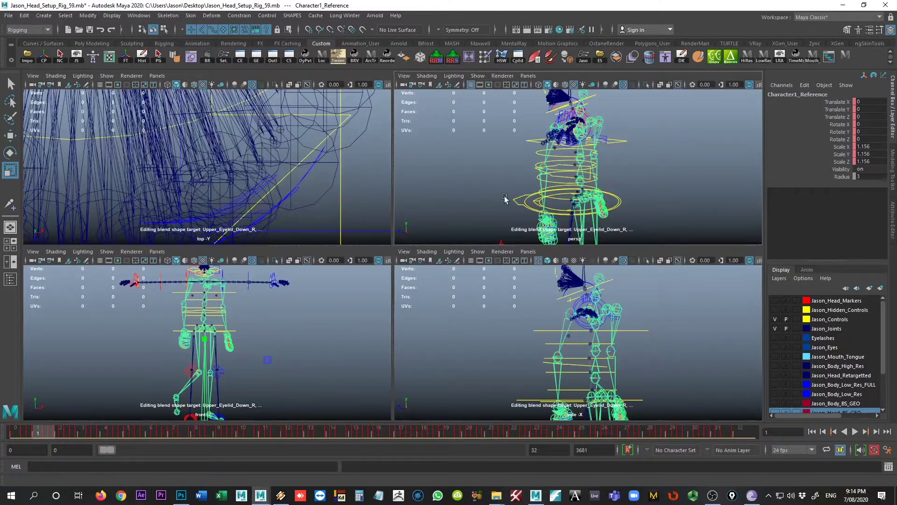
pyautogui.press('space')
pyautogui.keyDown('alt'); pyautogui.moveTo(487, 214); pyautogui.dragTo(384, 261); pyautogui.keyUp('alt')
pyautogui.hotkey('alt', 'v')
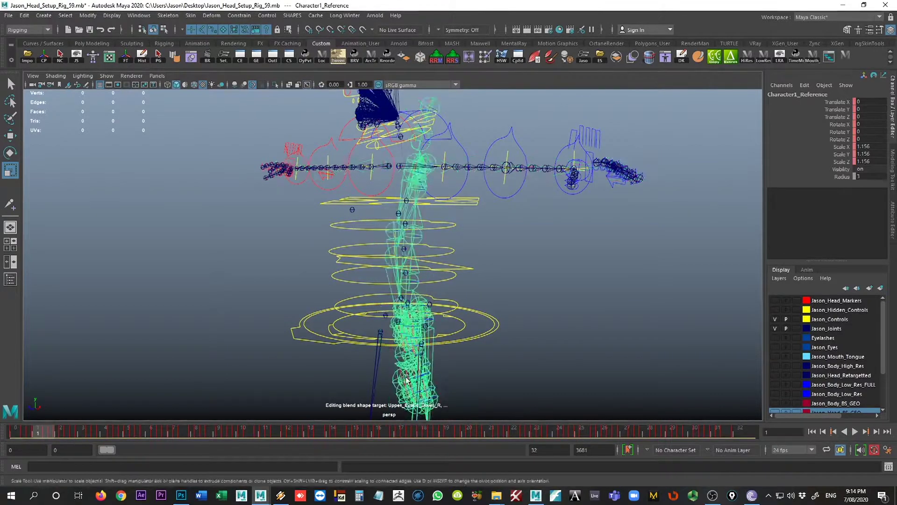
pyautogui.hotkey('alt', 'v')
pyautogui.keyDown('alt'); pyautogui.moveTo(444, 260); pyautogui.dragTo(299, 271); pyautogui.keyUp('alt')
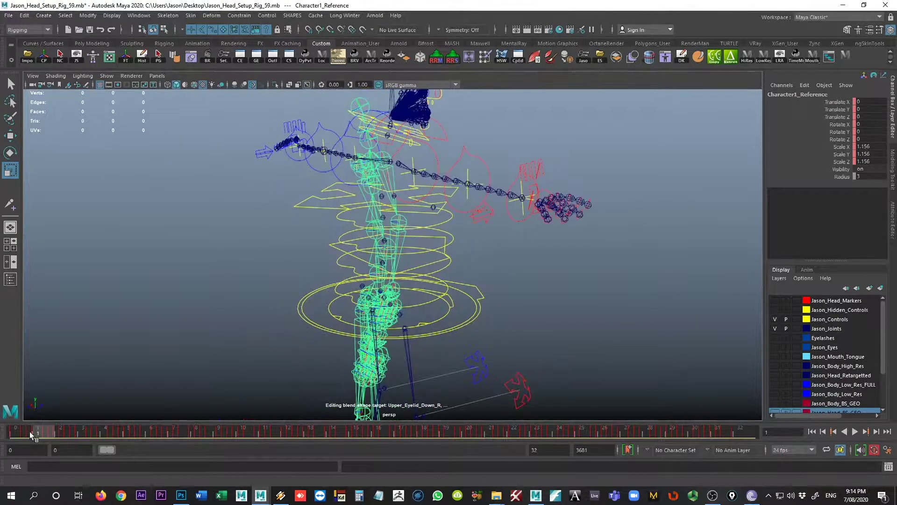
pyautogui.press('space')
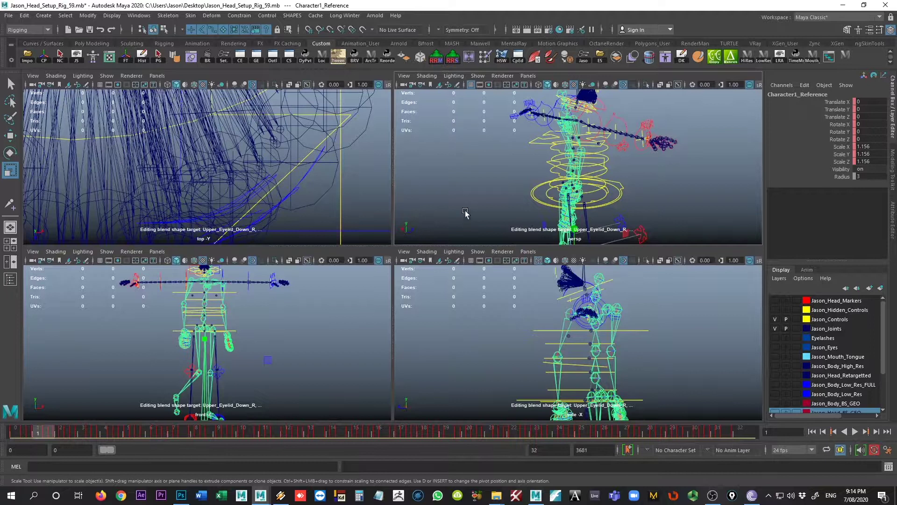
pyautogui.click(16, 431)
pyautogui.press('space')
pyautogui.keyDown('alt'); pyautogui.moveTo(456, 326); pyautogui.dragTo(486, 304, button='middle'); pyautogui.keyUp('alt')
# Move the Character1_Spine control along Z and select both shoulder controls.
pyautogui.click(467, 293)
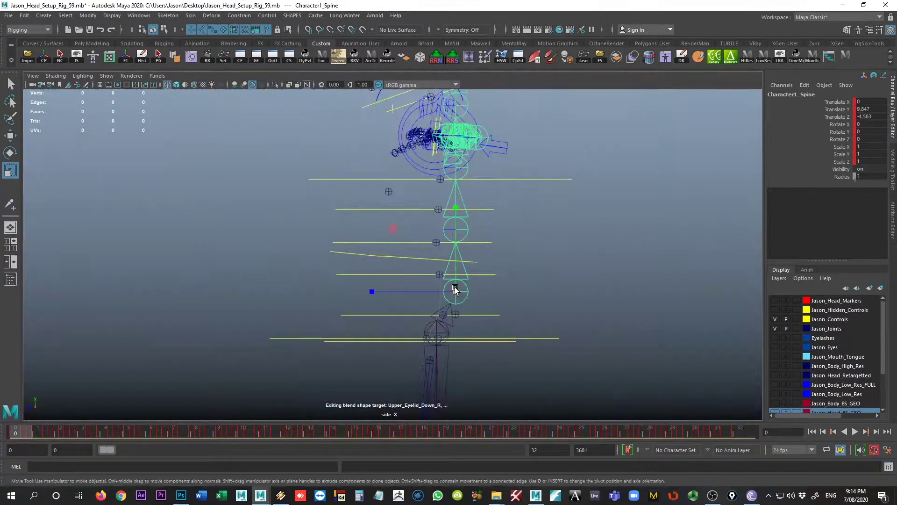
pyautogui.press('w')
pyautogui.moveTo(439, 293); pyautogui.dragTo(422, 290)
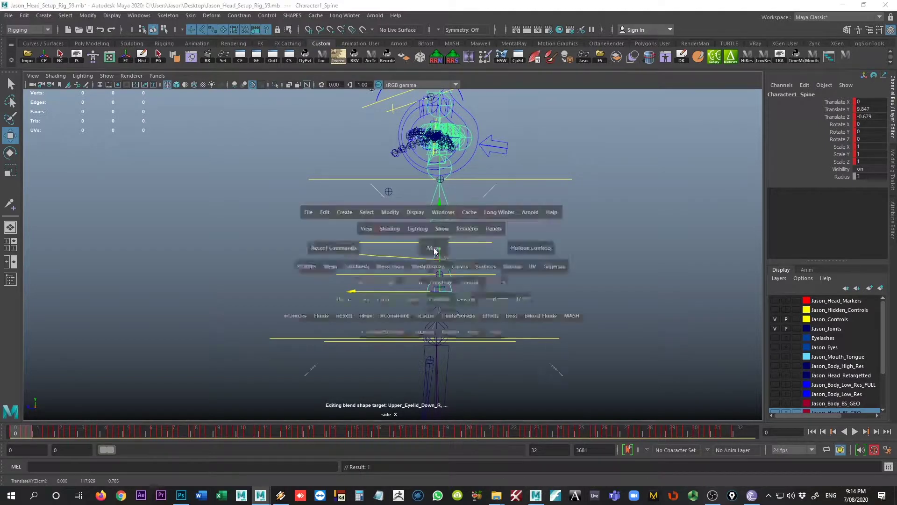
pyautogui.press('space')
pyautogui.press('space')
pyautogui.keyDown('alt'); pyautogui.moveTo(514, 167); pyautogui.dragTo(495, 225); pyautogui.keyUp('alt')
pyautogui.click(430, 131)
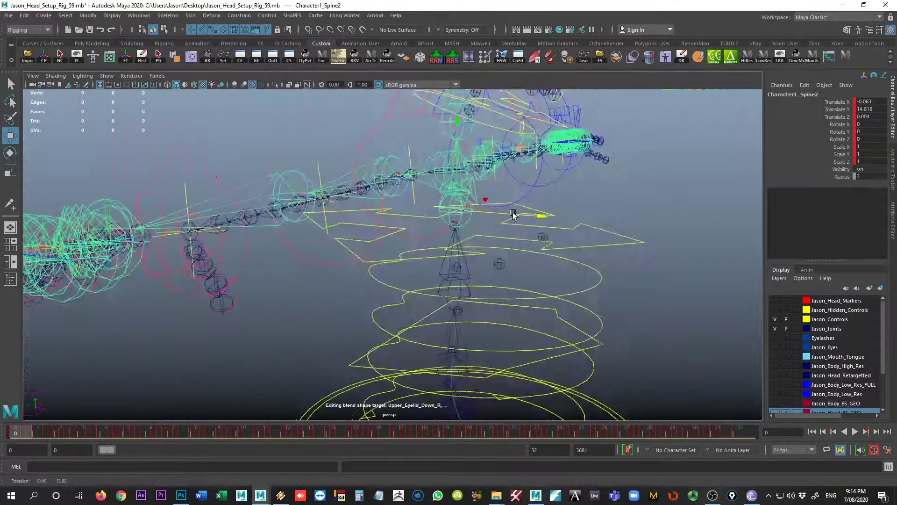
pyautogui.keyDown('alt'); pyautogui.moveTo(509, 219); pyautogui.dragTo(432, 191); pyautogui.keyUp('alt')
pyautogui.click(461, 179)
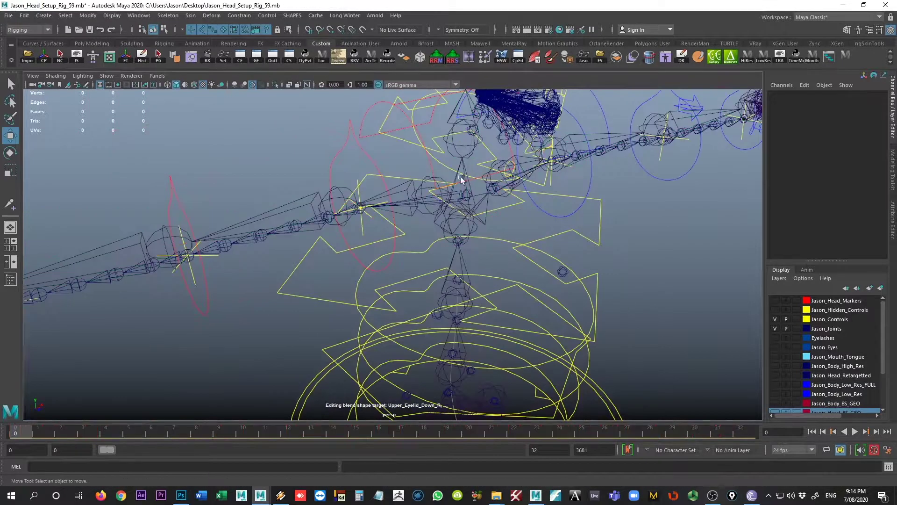
pyautogui.click(421, 178)
pyautogui.keyDown('shift'); pyautogui.click(495, 188); pyautogui.keyUp('shift')
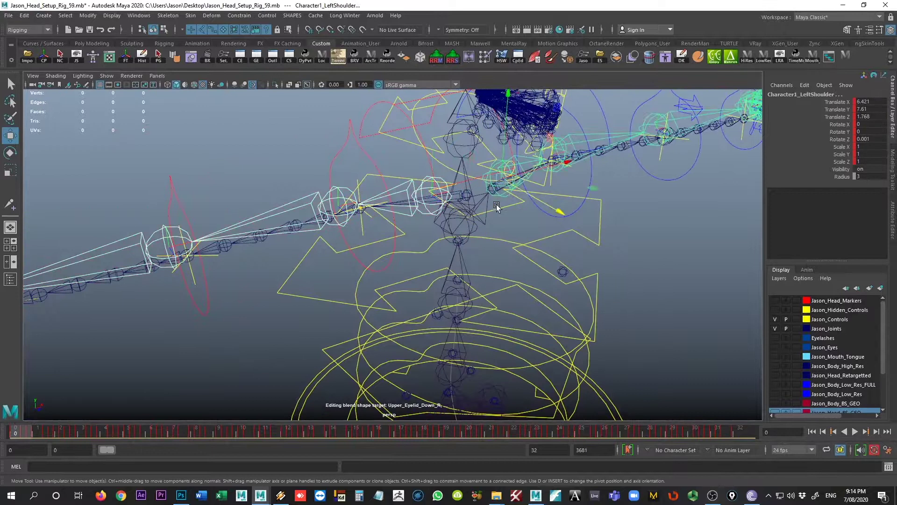
pyautogui.keyDown('alt'); pyautogui.moveTo(542, 204); pyautogui.dragTo(258, 323); pyautogui.keyUp('alt')
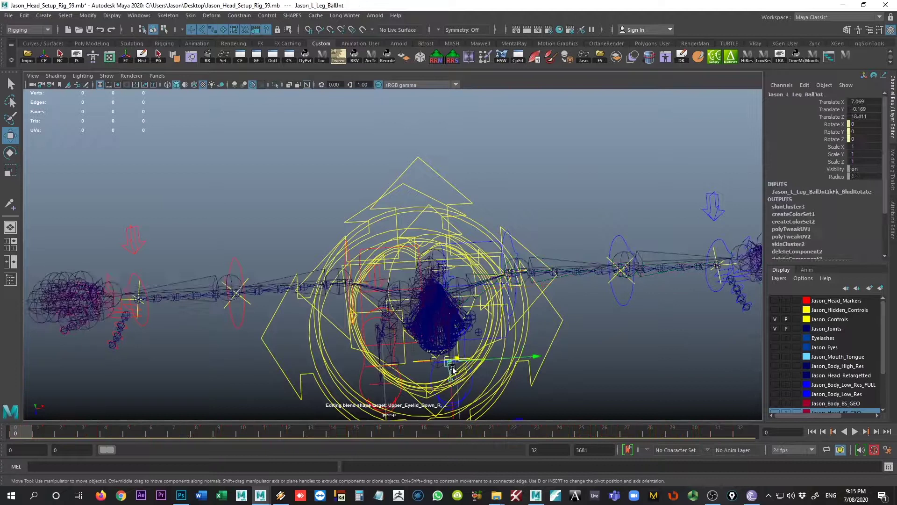
pyautogui.keyDown('alt'); pyautogui.moveTo(447, 364); pyautogui.dragTo(452, 278); pyautogui.keyUp('alt')
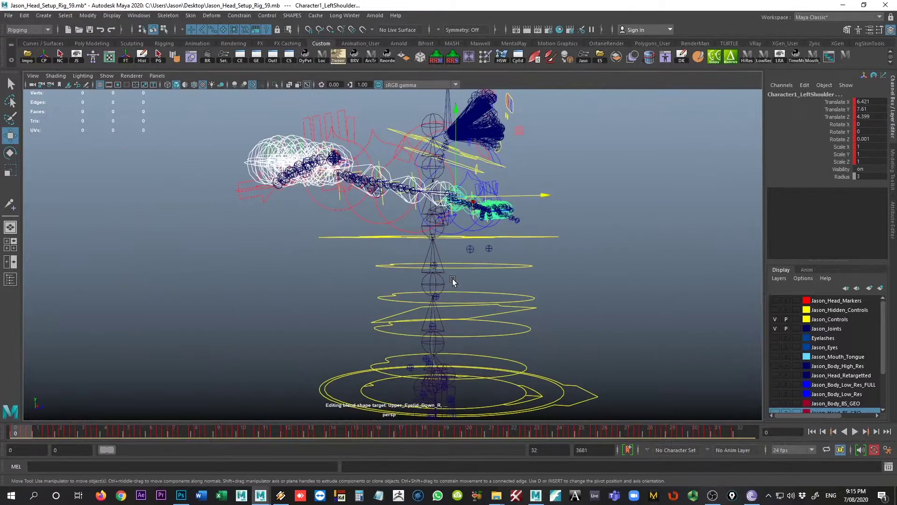
# Scrub and loop-play the animation, then return the rig to its frame 0 bind pose.
pyautogui.moveTo(37, 424)
pyautogui.mouseDown()
pyautogui.moveTo(301, 419)
pyautogui.moveTo(403, 364)
pyautogui.moveTo(427, 290)
pyautogui.mouseUp()
pyautogui.click(32, 430)
pyautogui.hotkey('alt', 'v')
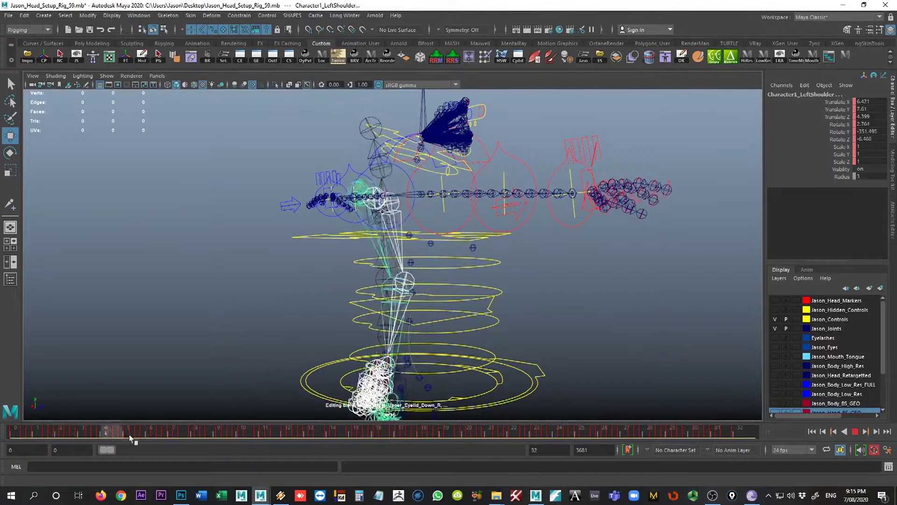
pyautogui.hotkey('alt', 'v')
pyautogui.keyDown('alt'); pyautogui.moveTo(472, 390); pyautogui.dragTo(431, 359); pyautogui.keyUp('alt')
pyautogui.click(433, 347)
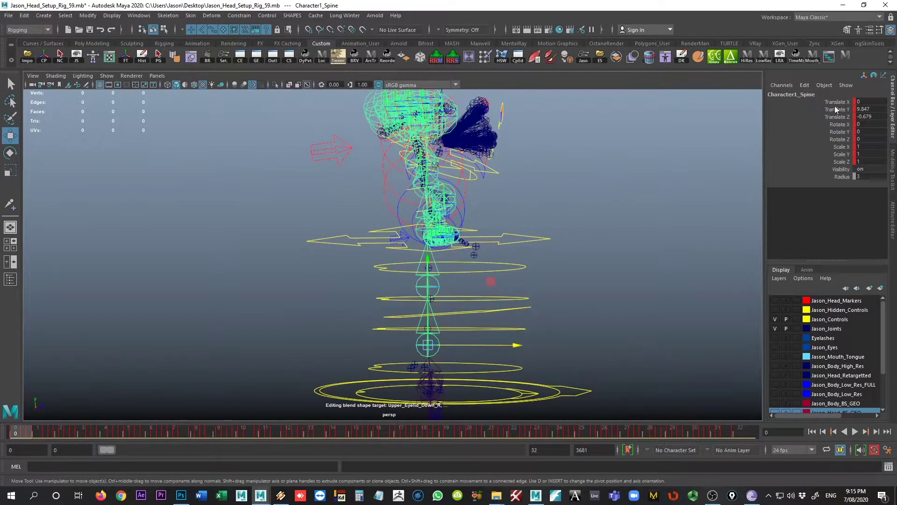
pyautogui.keyDown('alt'); pyautogui.moveTo(626, 279); pyautogui.dragTo(355, 299); pyautogui.keyUp('alt')
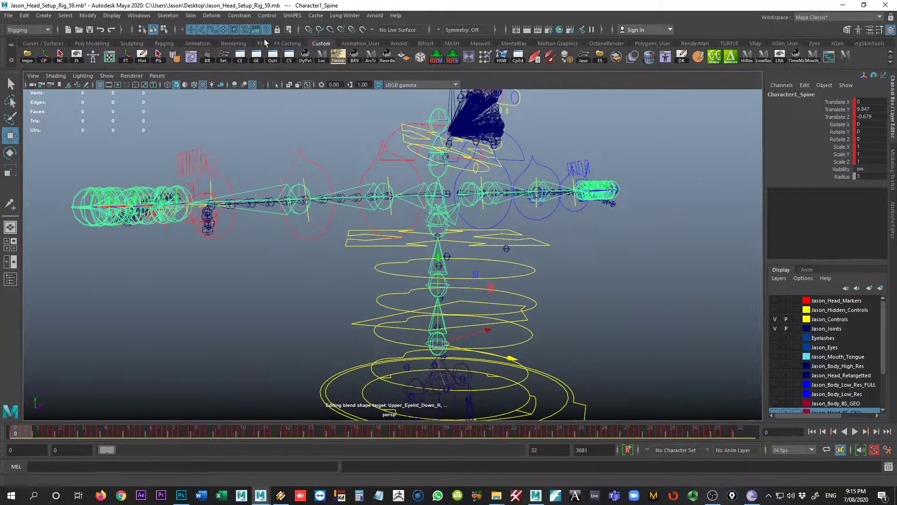
pyautogui.click(257, 55)
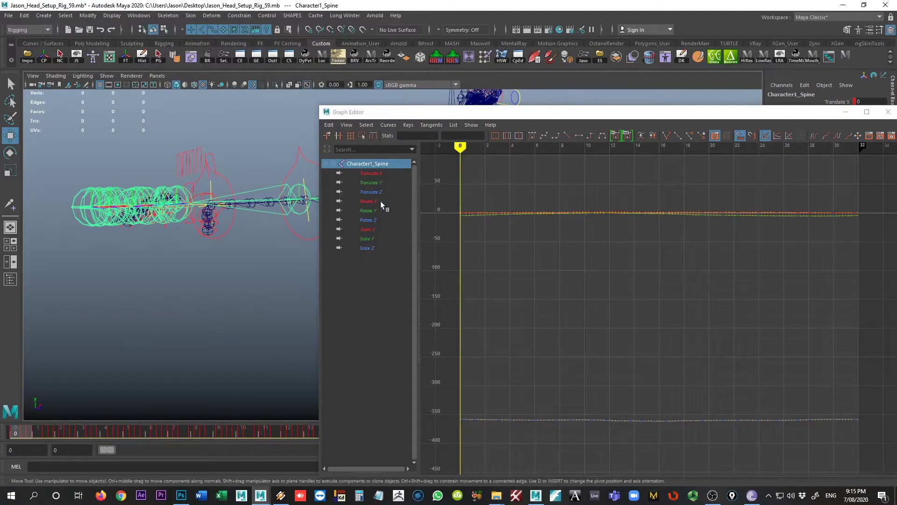
pyautogui.click(374, 183)
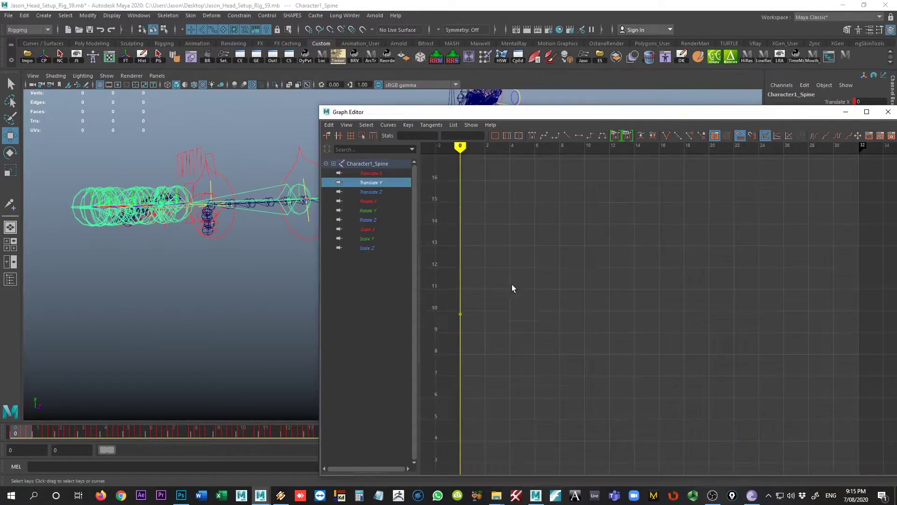
pyautogui.press('f')
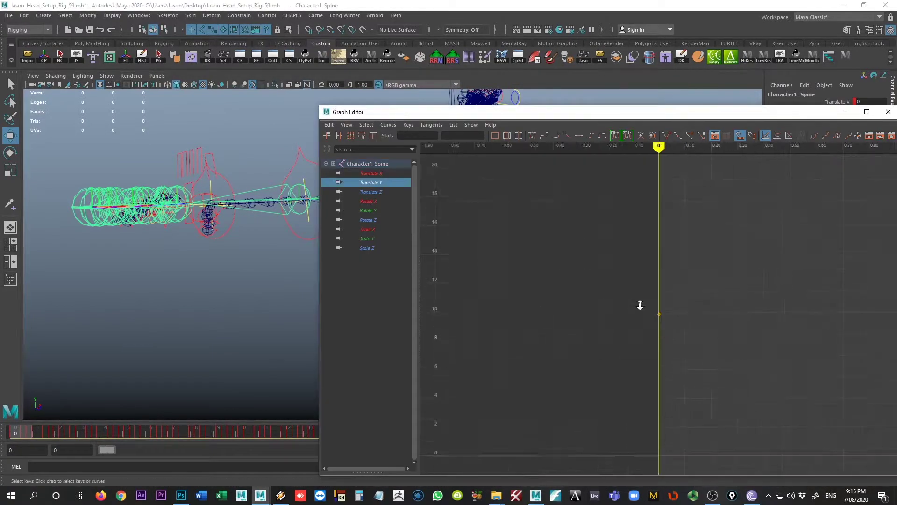
pyautogui.keyDown('alt'); pyautogui.moveTo(639, 272); pyautogui.dragTo(613, 299, button='right'); pyautogui.keyUp('alt')
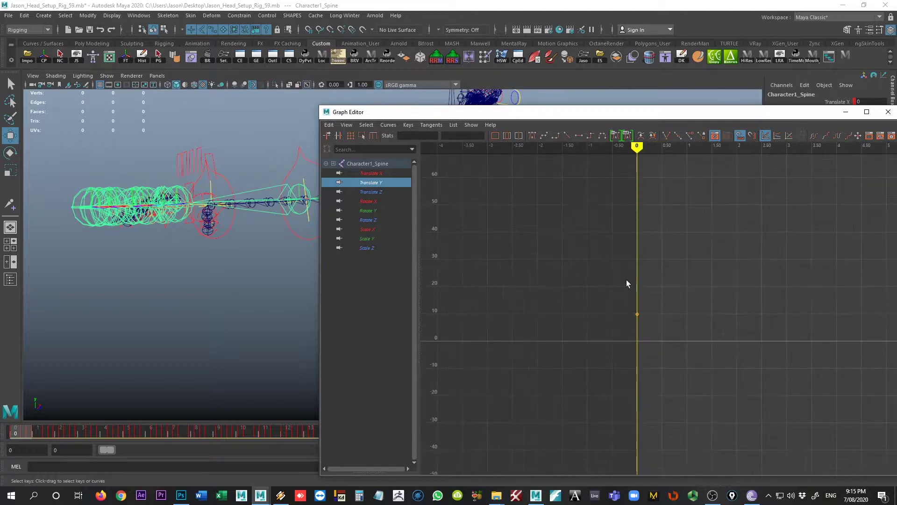
pyautogui.moveTo(586, 115); pyautogui.dragTo(850, 150)
pyautogui.keyDown('alt'); pyautogui.moveTo(443, 210); pyautogui.dragTo(403, 241); pyautogui.keyUp('alt')
pyautogui.click(479, 231)
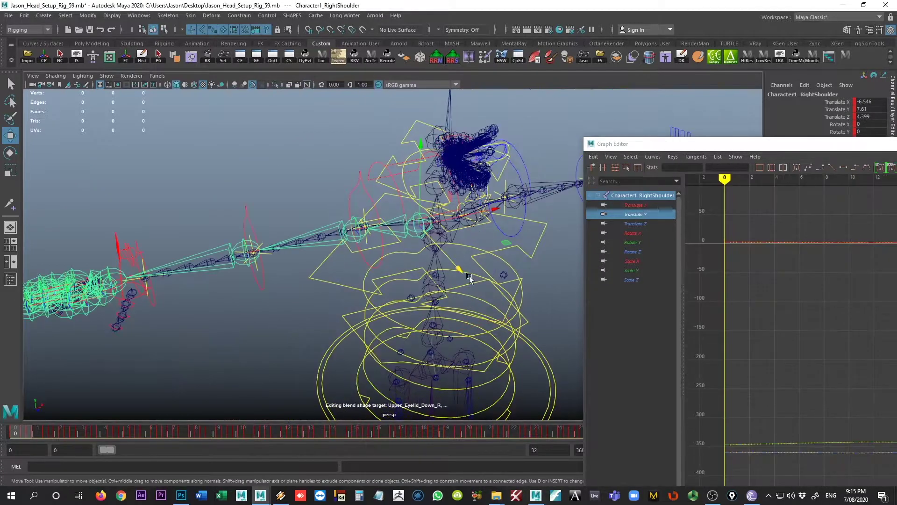
pyautogui.click(659, 223)
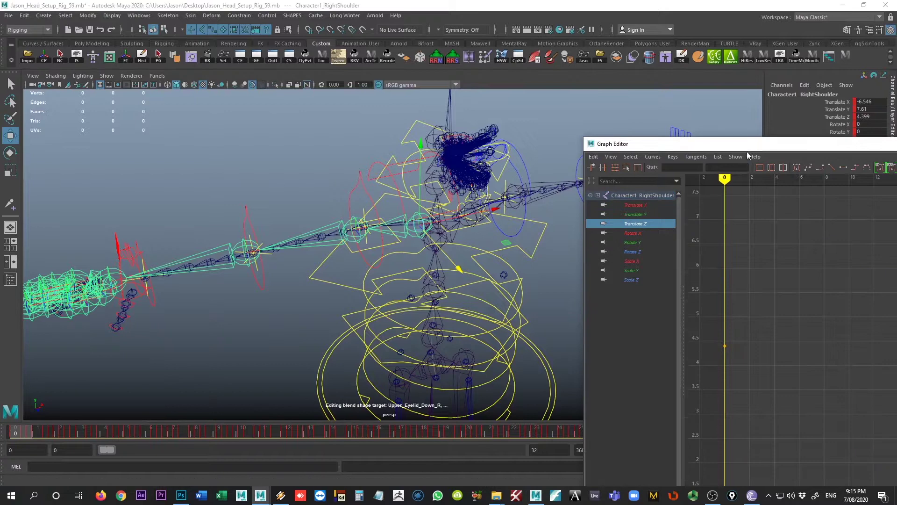
pyautogui.moveTo(710, 141); pyautogui.dragTo(594, 112)
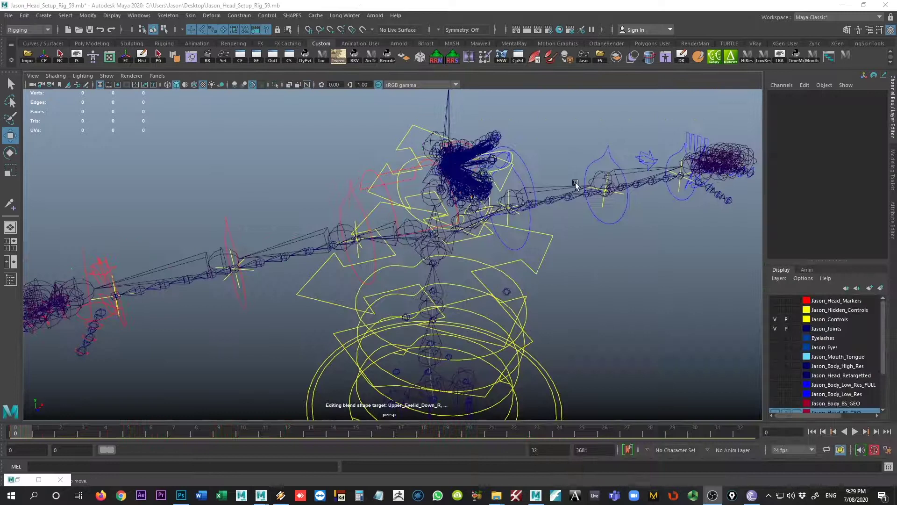
pyautogui.keyDown('alt'); pyautogui.moveTo(566, 300); pyautogui.dragTo(519, 304); pyautogui.keyUp('alt')
pyautogui.moveTo(519, 304)
pyautogui.keyDown('alt'); pyautogui.mouseDown(button='middle')
pyautogui.moveTo(523, 228)
pyautogui.moveTo(518, 301)
pyautogui.mouseUp(button='middle'); pyautogui.keyUp('alt')
pyautogui.keyDown('alt'); pyautogui.moveTo(517, 302); pyautogui.dragTo(434, 302); pyautogui.keyUp('alt')
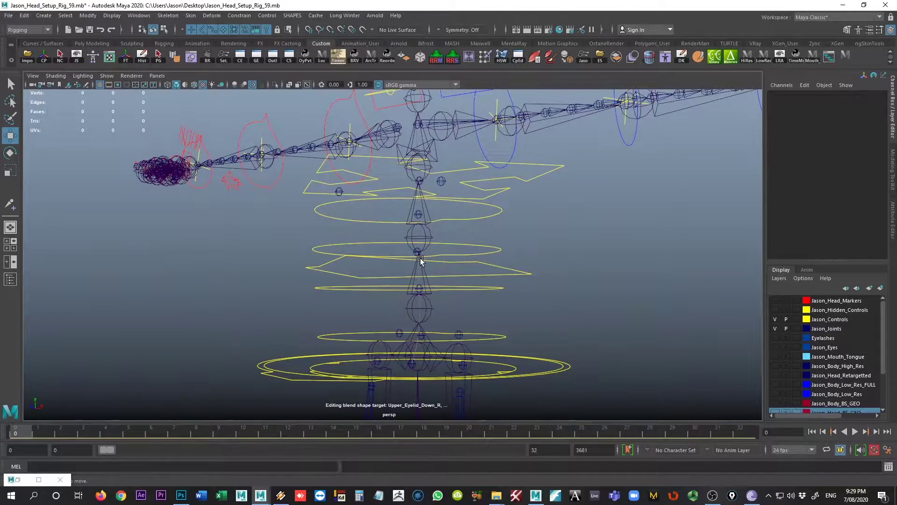
pyautogui.keyDown('alt'); pyautogui.moveTo(464, 290); pyautogui.dragTo(411, 295); pyautogui.keyUp('alt')
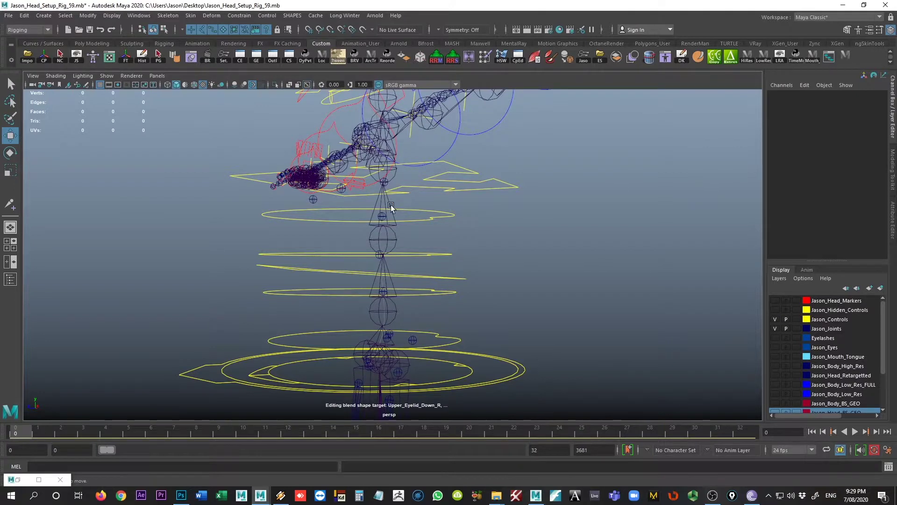
pyautogui.keyDown('alt'); pyautogui.moveTo(448, 296); pyautogui.dragTo(427, 246); pyautogui.keyUp('alt')
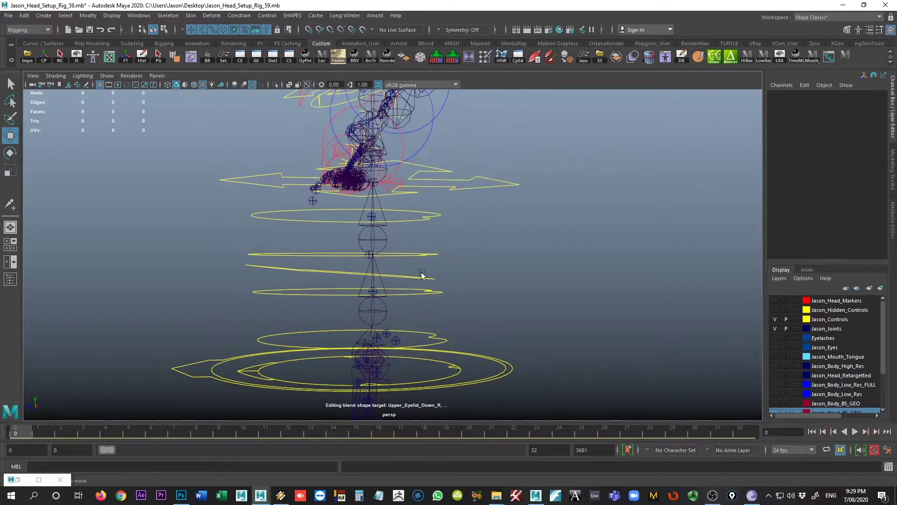
pyautogui.click(167, 15)
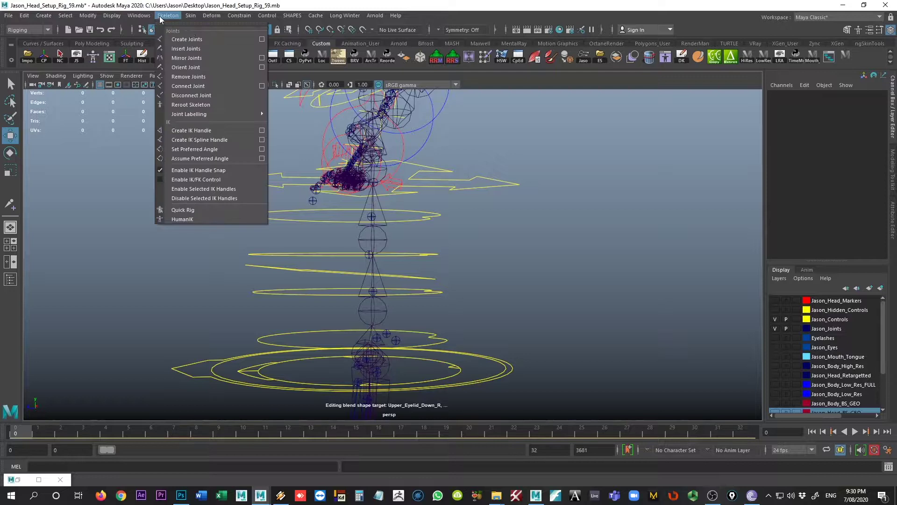
pyautogui.click(195, 51)
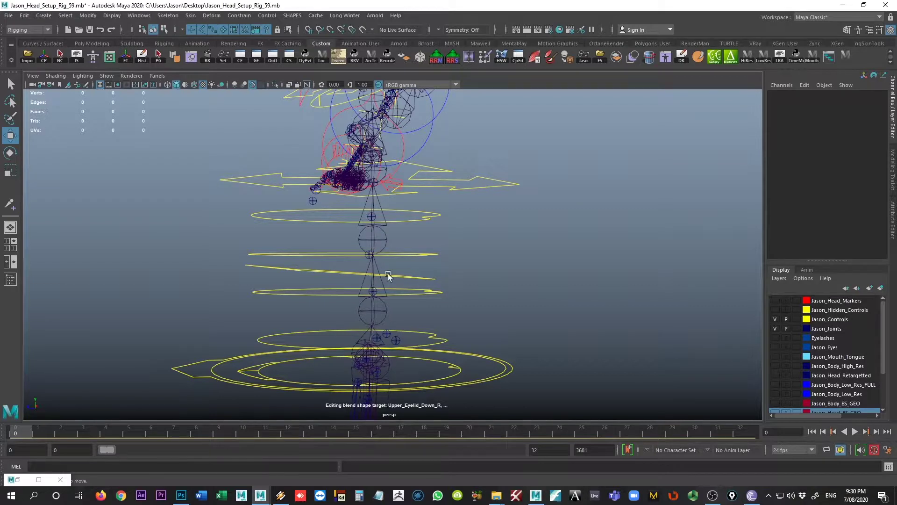
pyautogui.keyDown('alt'); pyautogui.moveTo(386, 276); pyautogui.dragTo(367, 203); pyautogui.keyUp('alt')
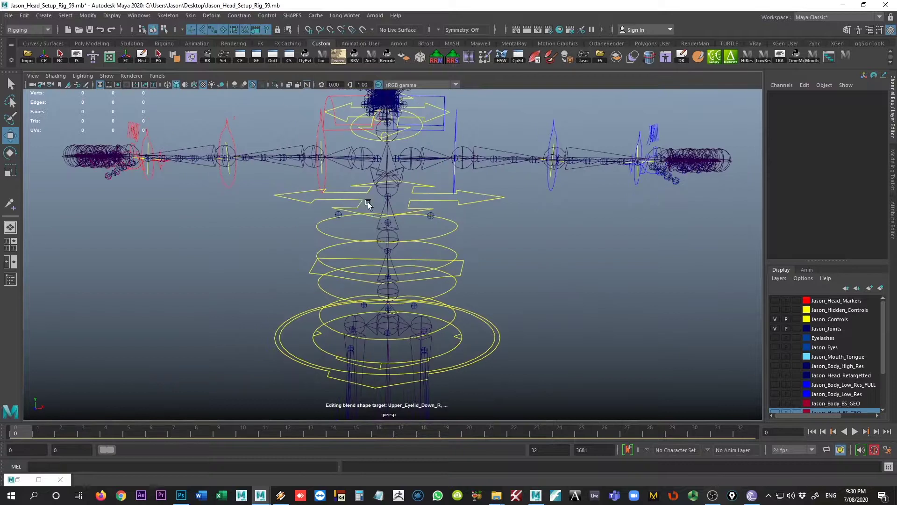
# Select the Character1_Hips joint hierarchy and open the Skeleton menu.
pyautogui.click(396, 321)
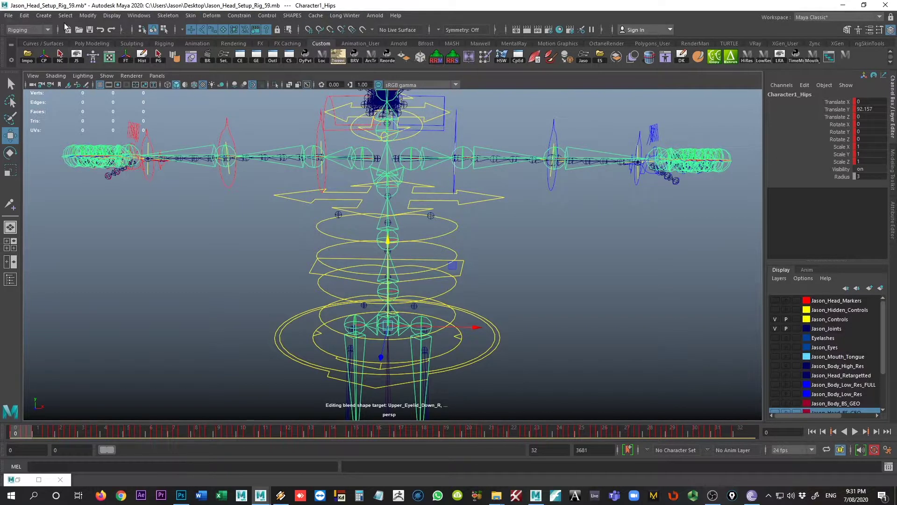
pyautogui.click(190, 15)
pyautogui.moveTo(178, 18)
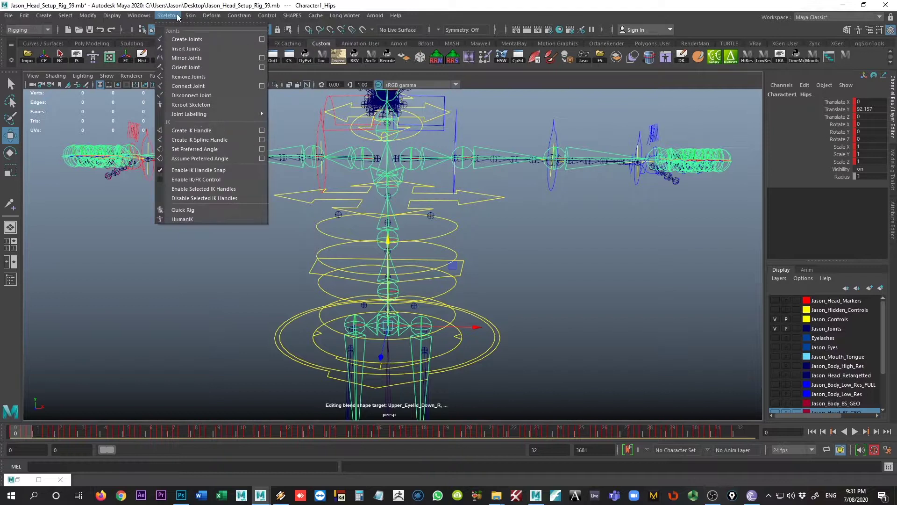
# Open the HumanIK panel in the side dock, showing the character's skeleton definition.
pyautogui.click(220, 218)
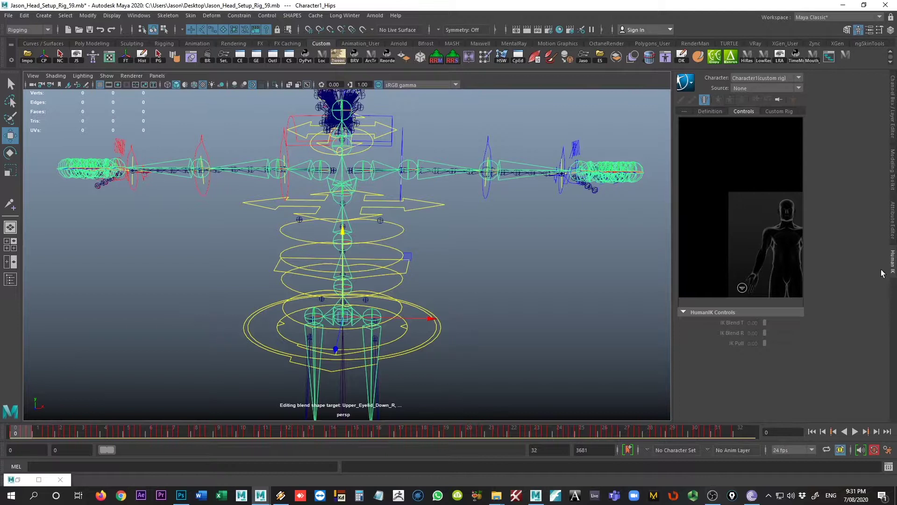
pyautogui.click(895, 228)
pyautogui.click(892, 262)
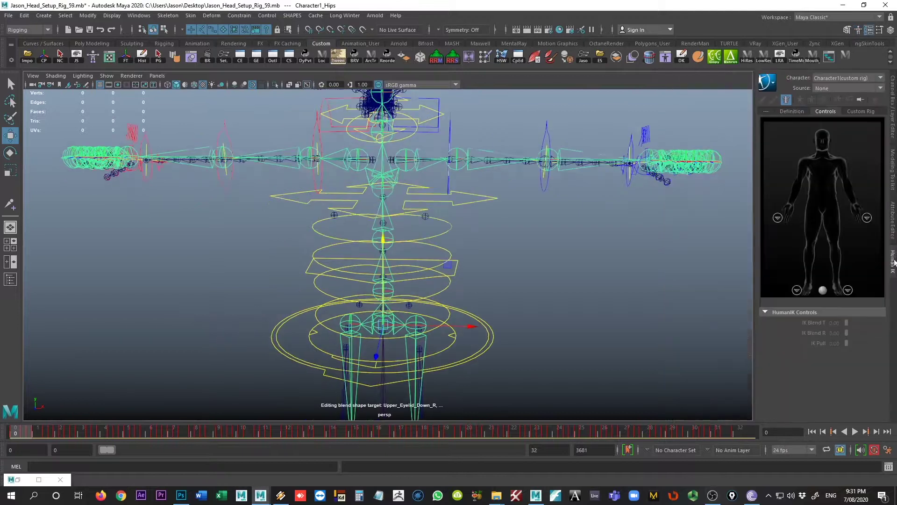
pyautogui.click(791, 111)
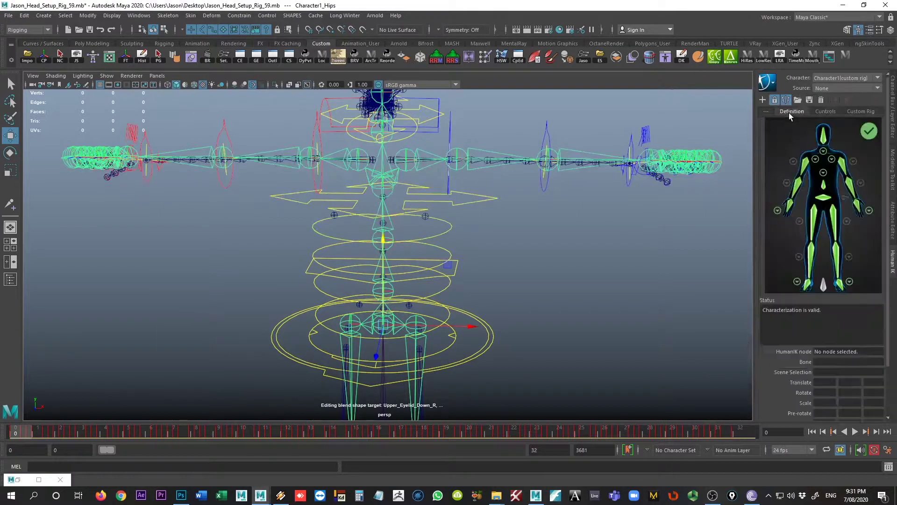
# Delete the skeleton definition and then the HumanIK character, confirming each.
pyautogui.click(821, 100)
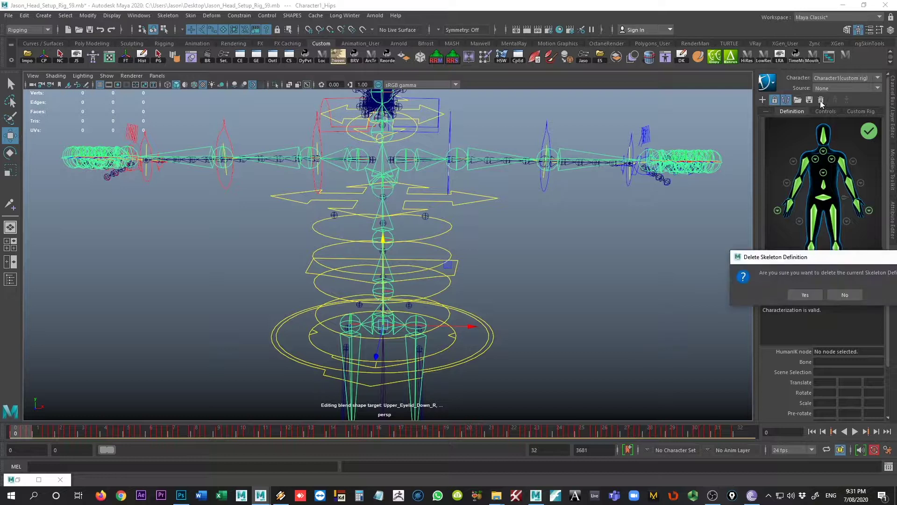
pyautogui.click(805, 296)
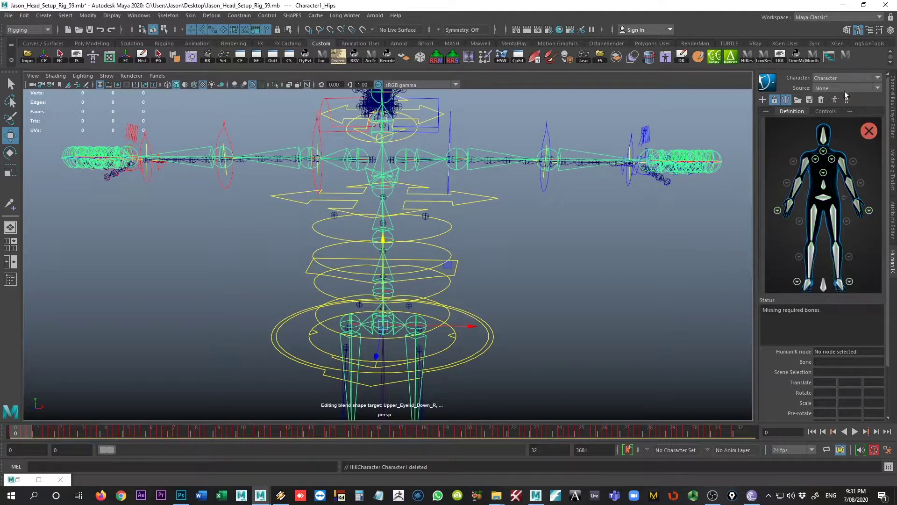
pyautogui.click(821, 100)
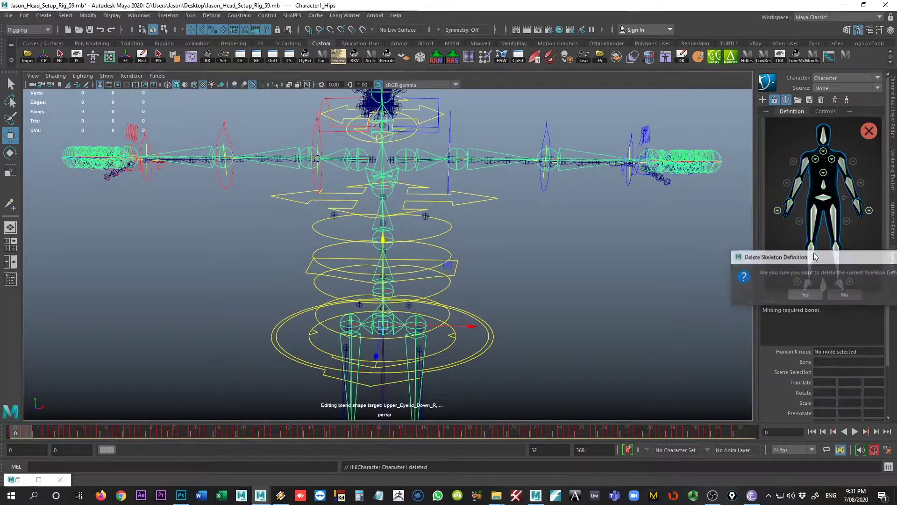
pyautogui.click(804, 295)
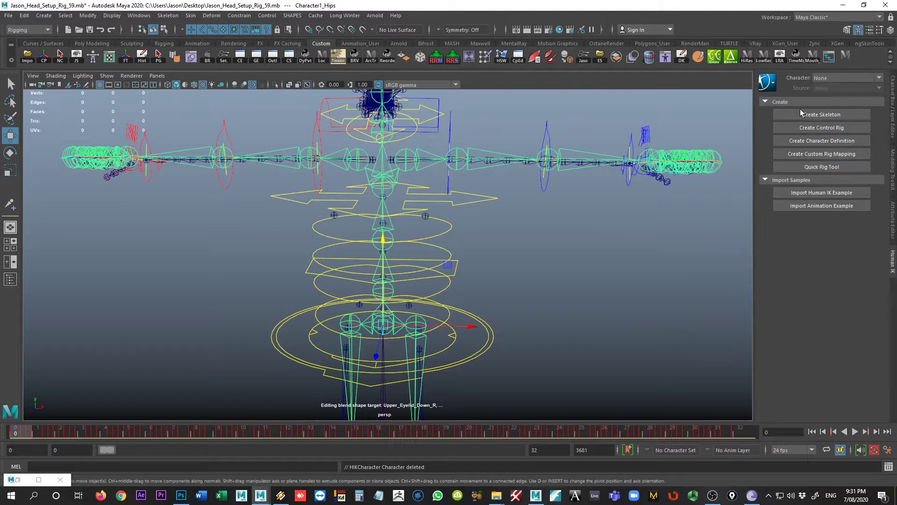
# Create the HumanIK Character1 definition and hide the Jason_Controls layer so only joints show.
pyautogui.click(818, 142)
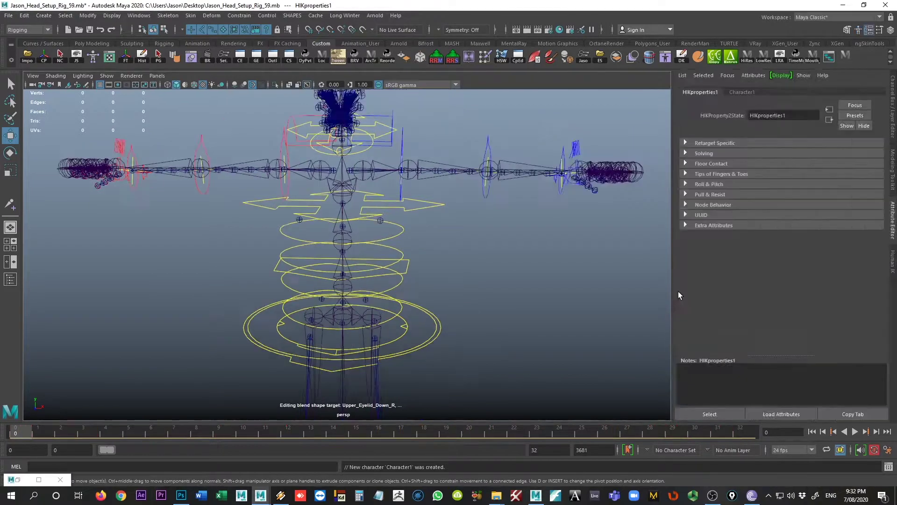
pyautogui.hotkey('ctrl', 'a')
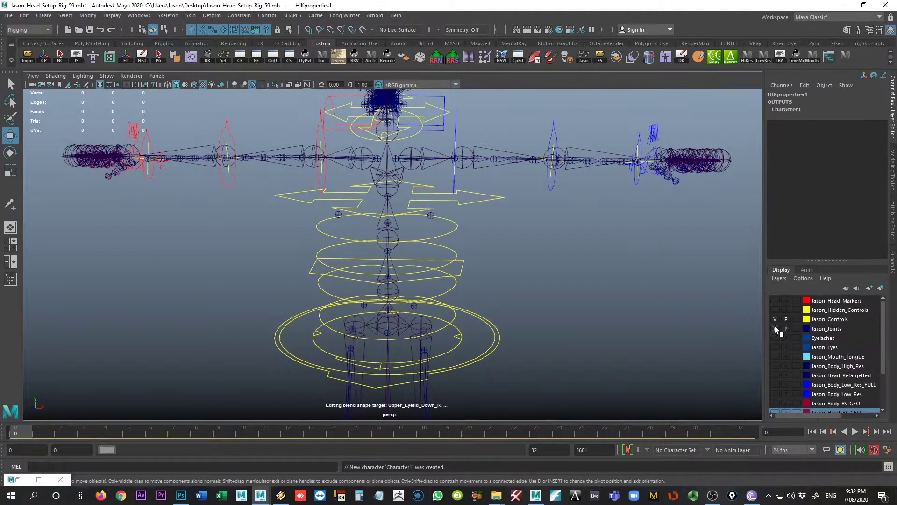
pyautogui.click(776, 319)
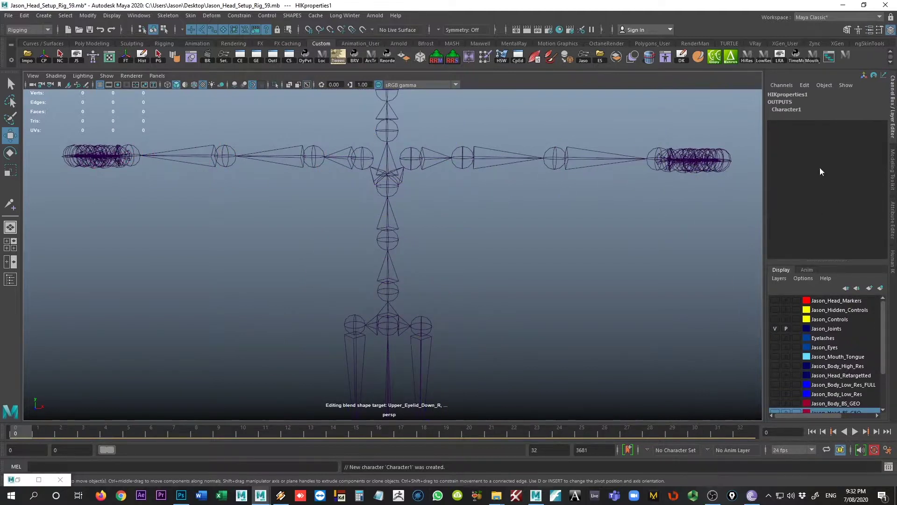
# Assign the Character1_Head joint to Character1's HumanIK Head slot.
pyautogui.click(893, 260)
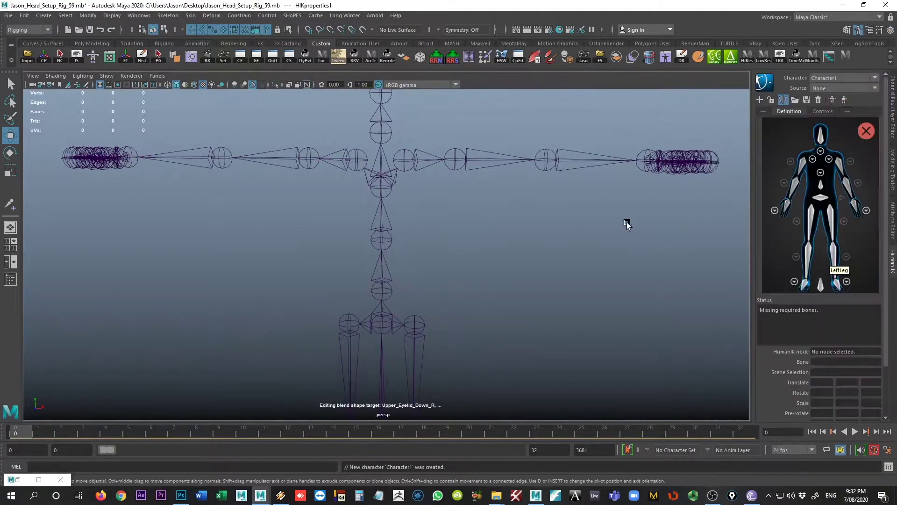
pyautogui.keyDown('alt'); pyautogui.moveTo(430, 194); pyautogui.dragTo(421, 212, button='middle'); pyautogui.keyUp('alt')
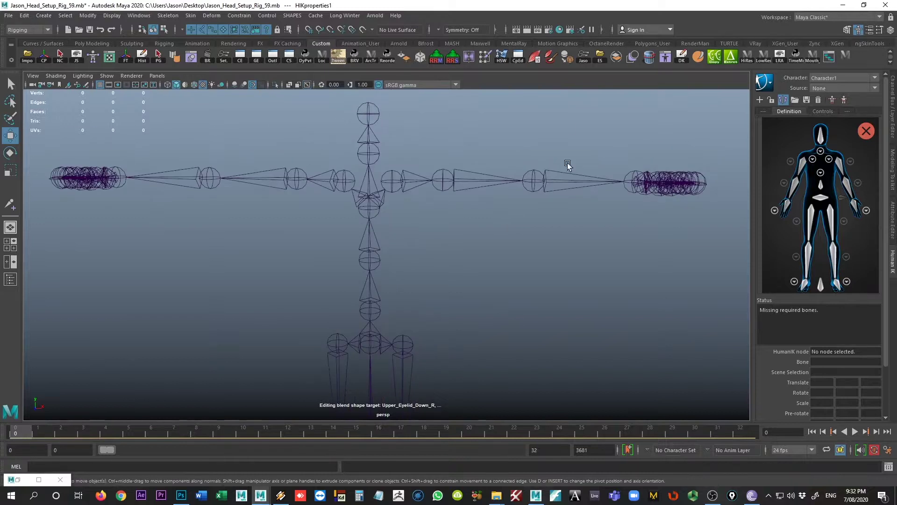
pyautogui.keyDown('alt'); pyautogui.moveTo(533, 109); pyautogui.dragTo(523, 138, button='middle'); pyautogui.keyUp('alt')
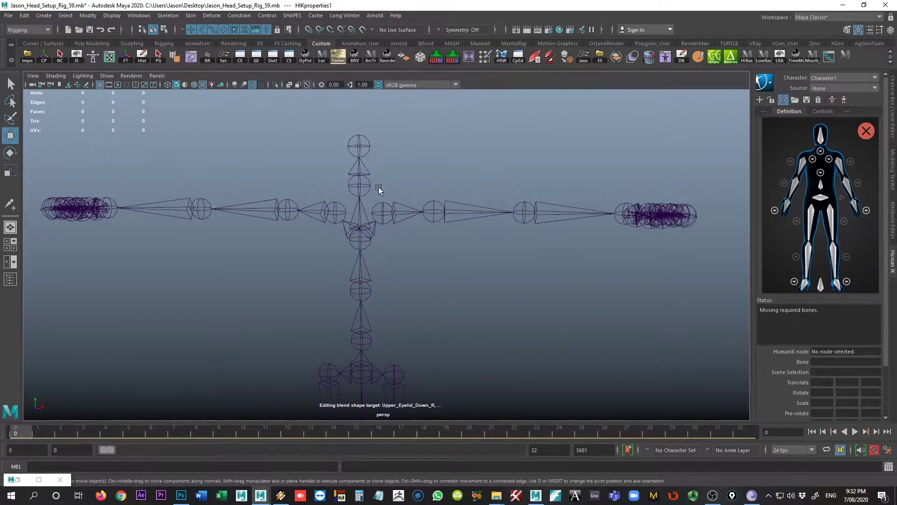
pyautogui.keyDown('alt'); pyautogui.moveTo(385, 180); pyautogui.dragTo(405, 180, button='middle'); pyautogui.keyUp('alt')
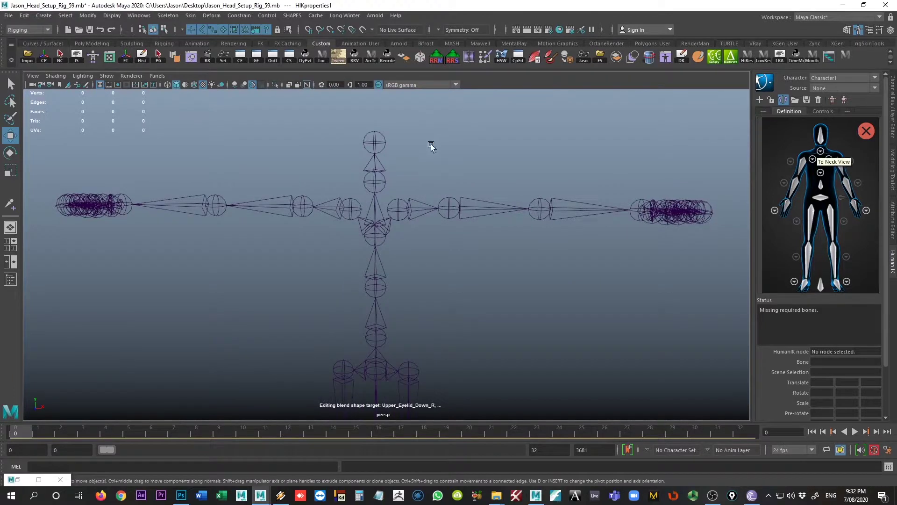
pyautogui.click(374, 143)
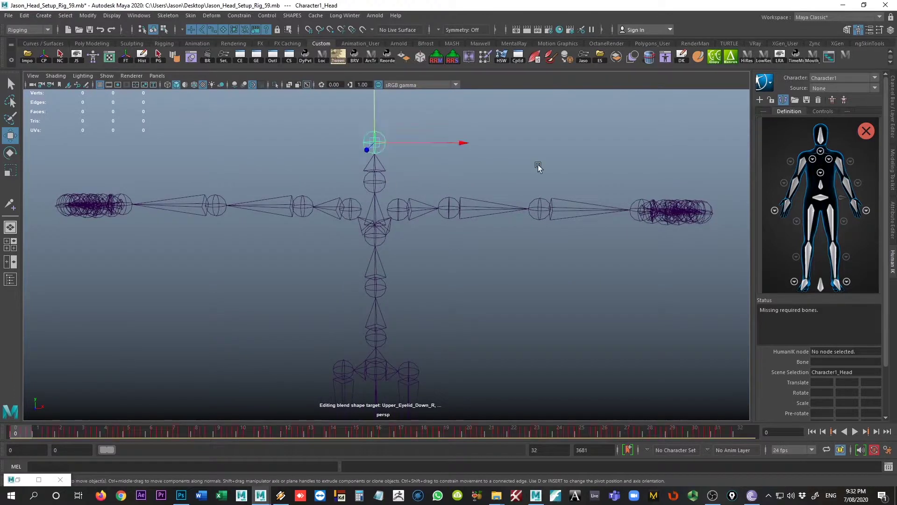
pyautogui.rightClick(821, 136)
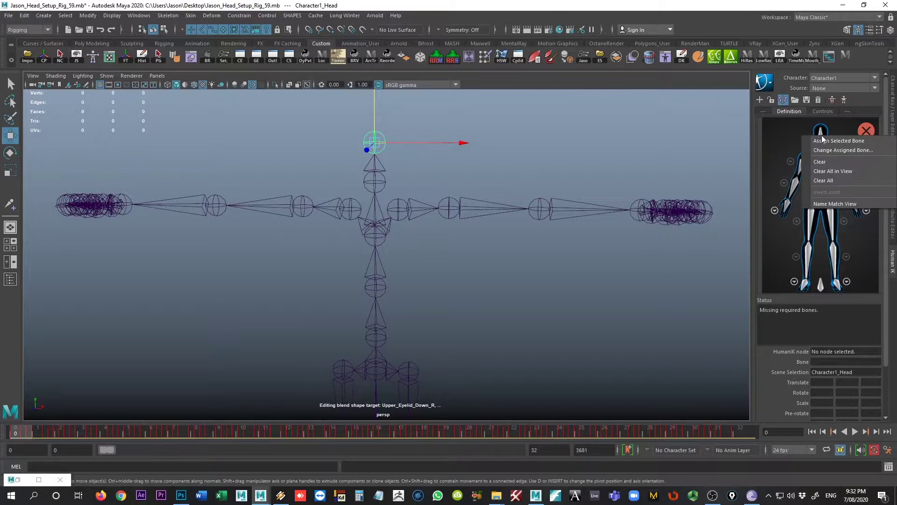
pyautogui.click(824, 142)
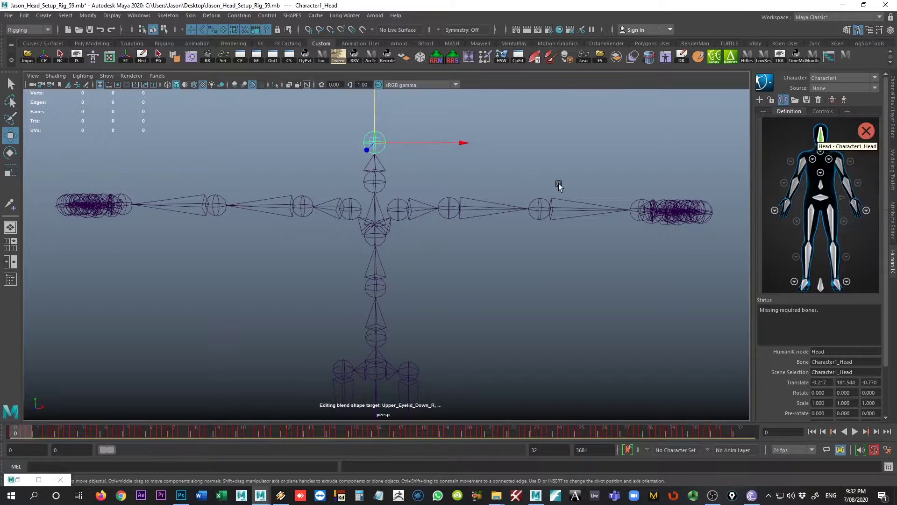
# Assign the Character1_Neck and Character1_LeftShoulder joints to the Neck and LeftShoulder slots.
pyautogui.click(821, 151)
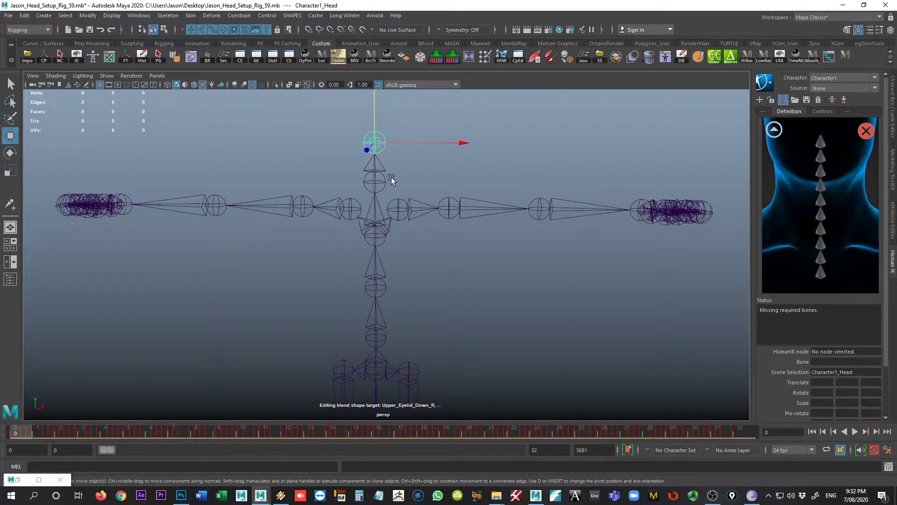
pyautogui.click(377, 181)
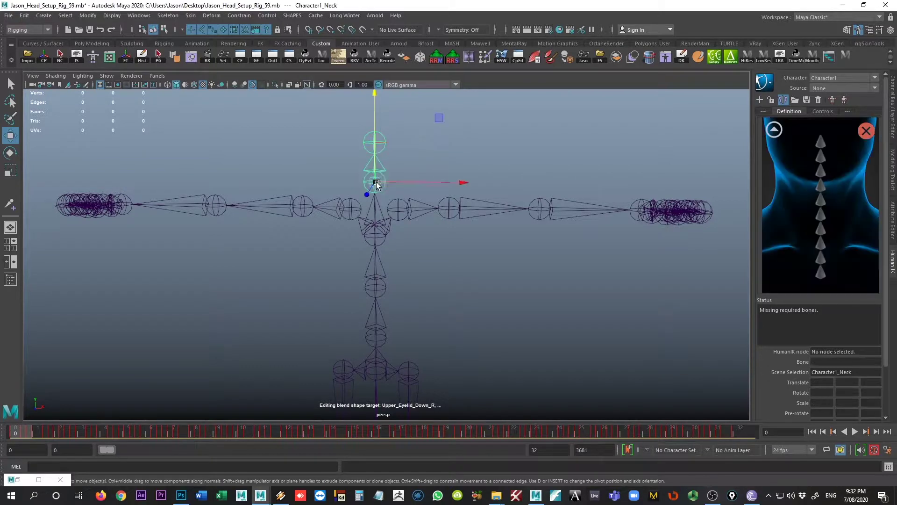
pyautogui.rightClick(817, 274)
pyautogui.click(829, 279)
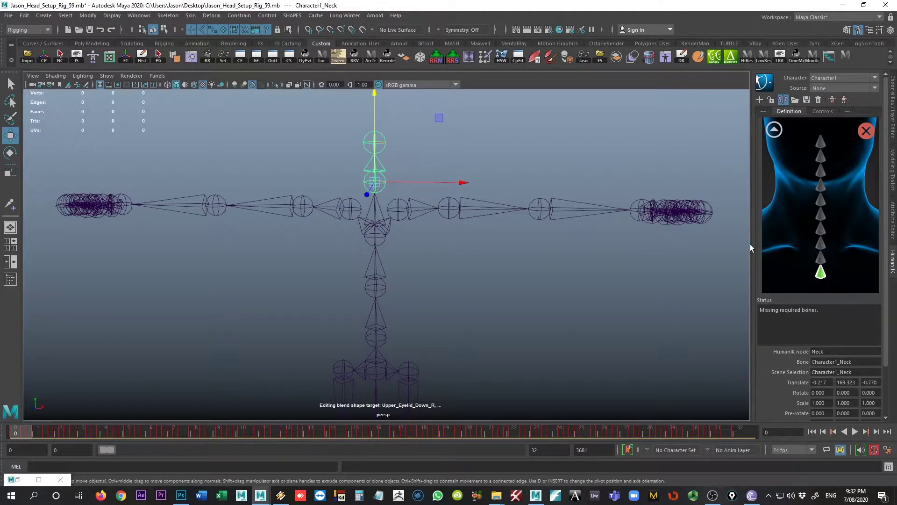
pyautogui.click(774, 130)
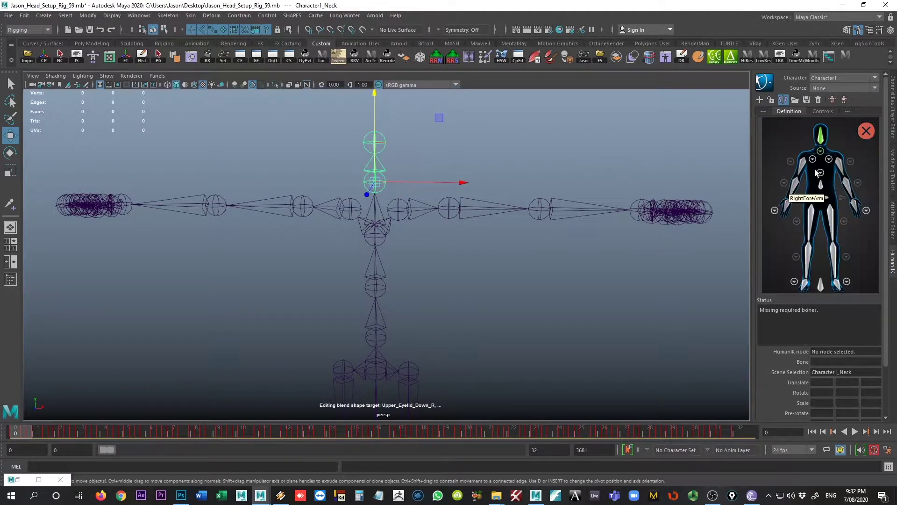
pyautogui.click(829, 159)
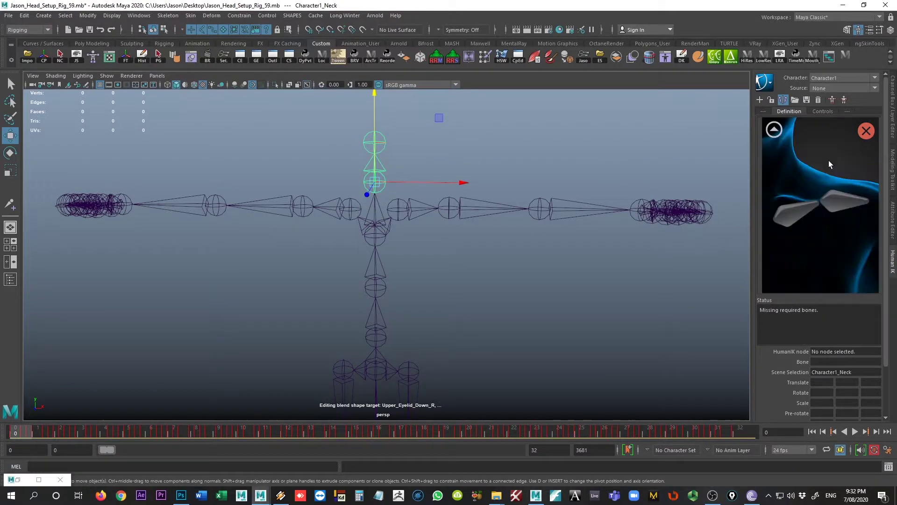
pyautogui.click(406, 209)
pyautogui.rightClick(788, 214)
pyautogui.click(810, 226)
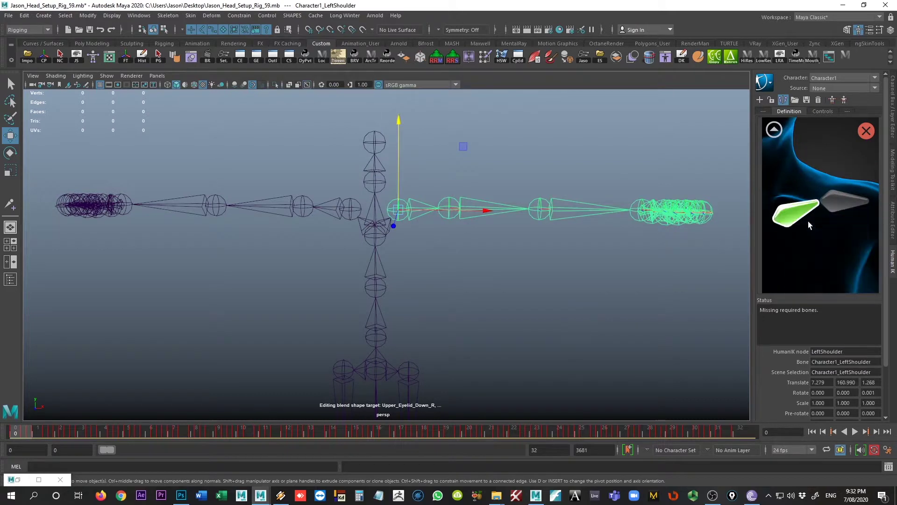
pyautogui.click(774, 129)
# Assign the left upper arm and forearm joints to the LeftArm and LeftForeArm slots.
pyautogui.click(510, 207)
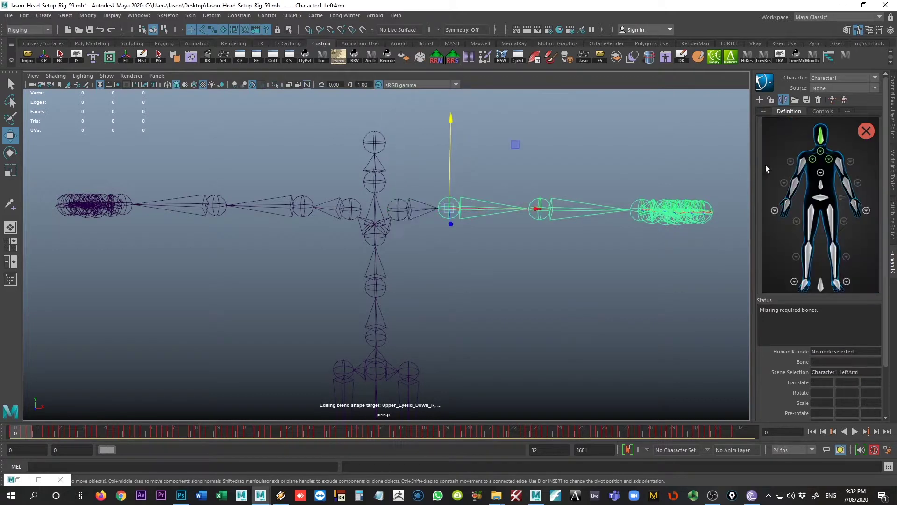
pyautogui.rightClick(836, 164)
pyautogui.click(839, 170)
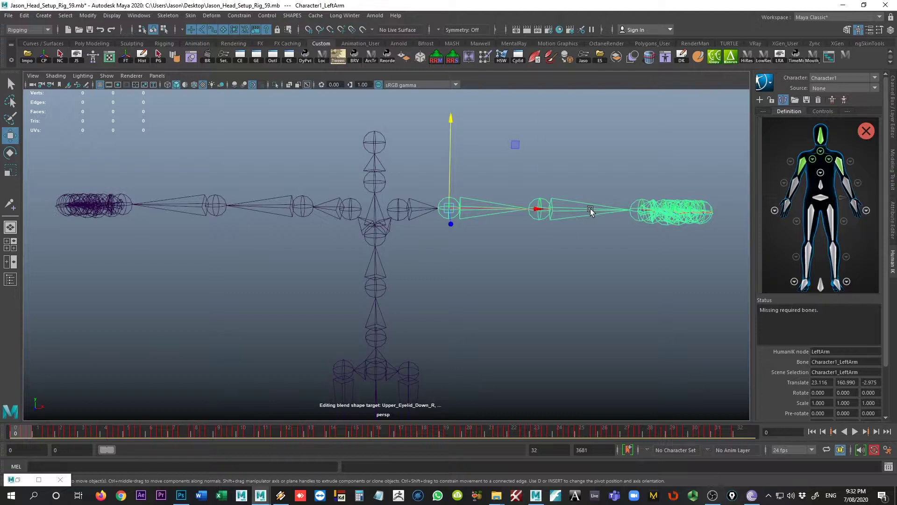
pyautogui.press('Down')
pyautogui.rightClick(835, 185)
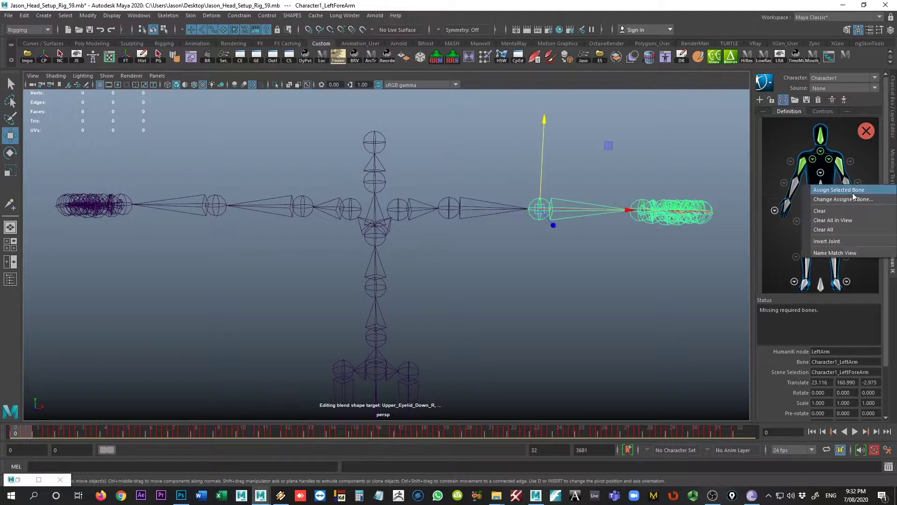
pyautogui.click(852, 192)
# Assign the skeleton's left hand joint to the LeftHand slot.
pyautogui.click(634, 219)
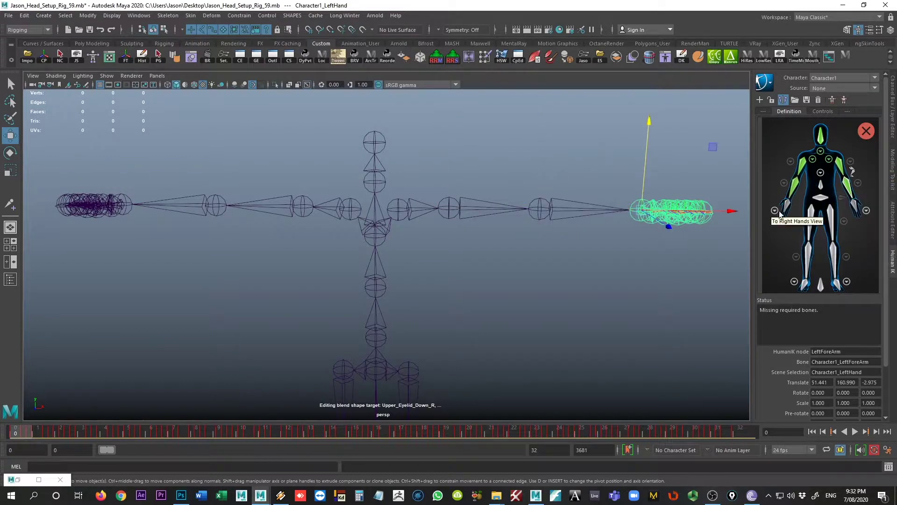
pyautogui.rightClick(856, 210)
pyautogui.click(856, 213)
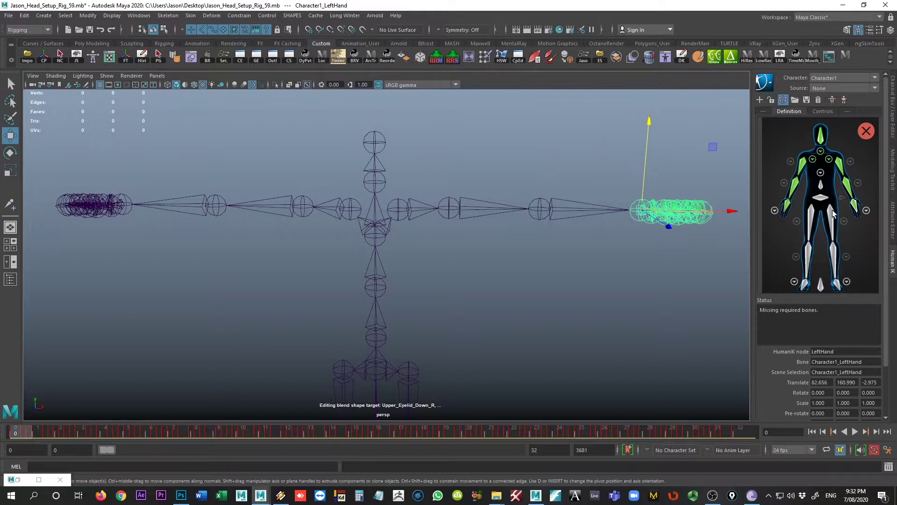
pyautogui.click(865, 211)
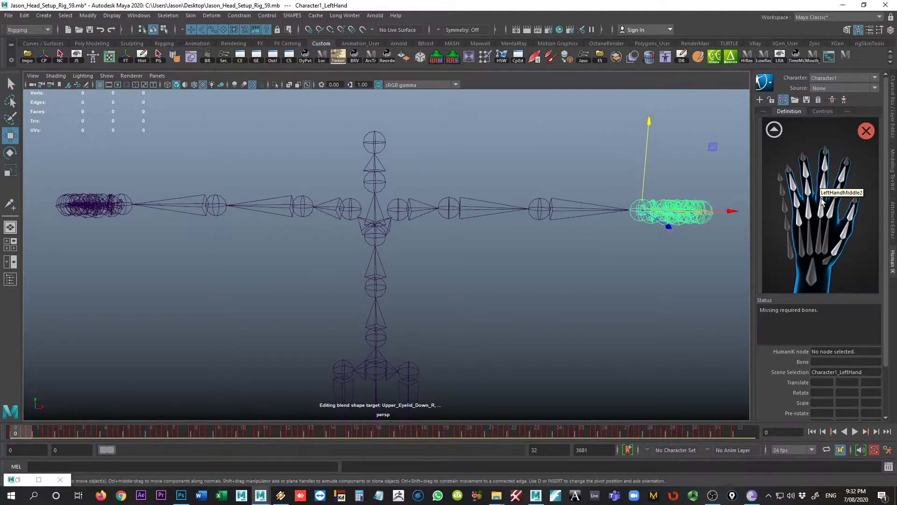
pyautogui.click(774, 131)
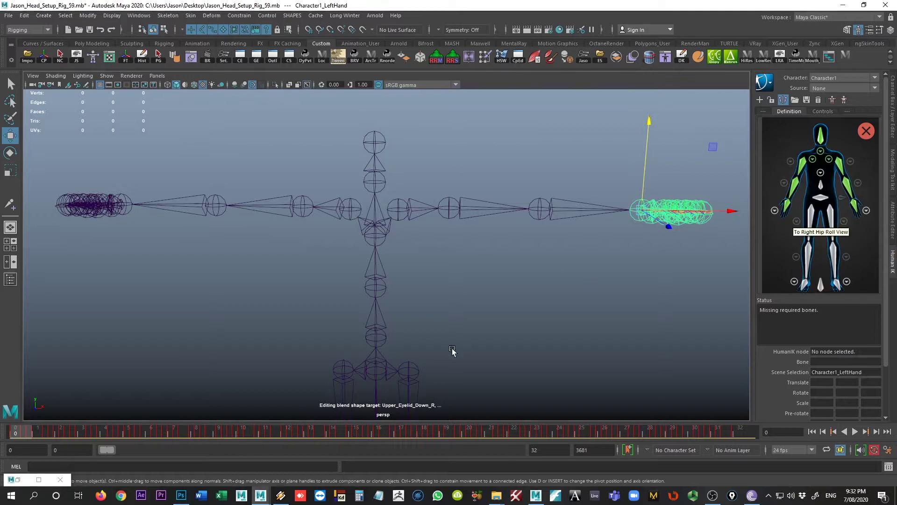
# Assign the Hips joint and the first spine joint to the Hips and Spine slots.
pyautogui.click(380, 373)
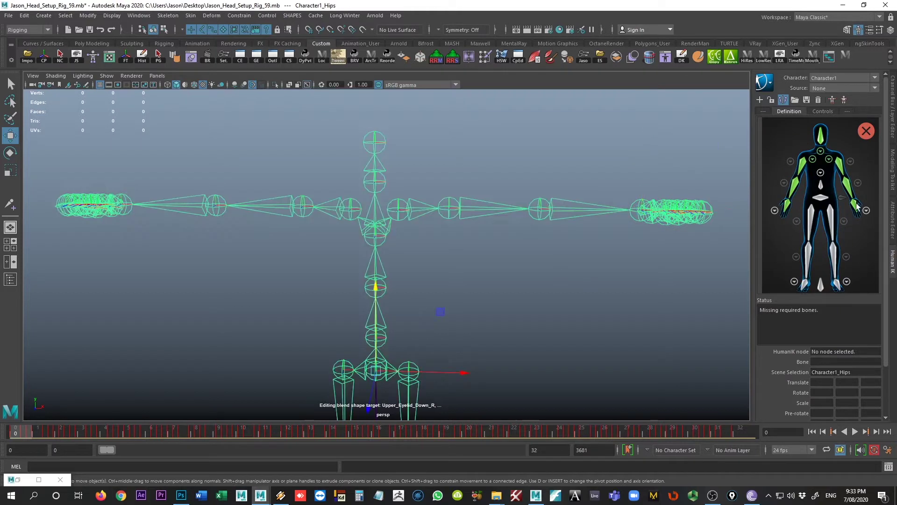
pyautogui.rightClick(819, 199)
pyautogui.click(824, 204)
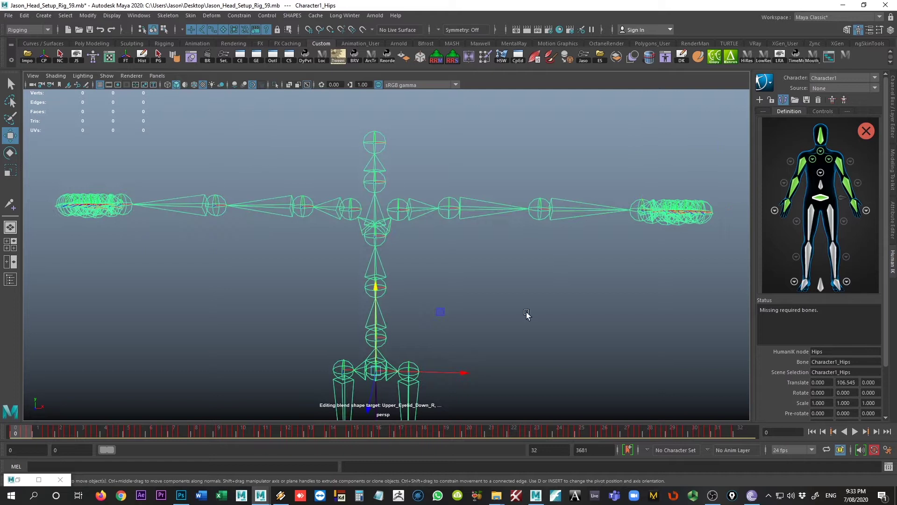
pyautogui.click(821, 187)
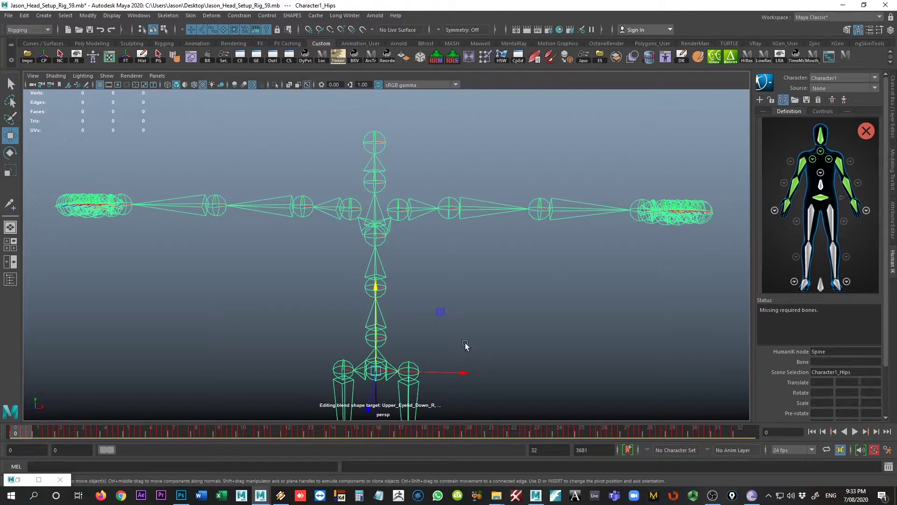
pyautogui.click(388, 339)
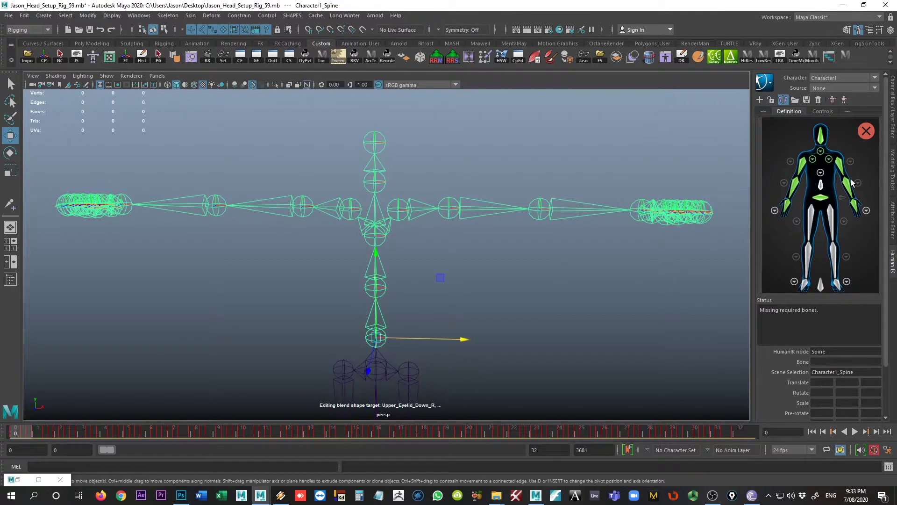
pyautogui.rightClick(828, 188)
pyautogui.click(829, 192)
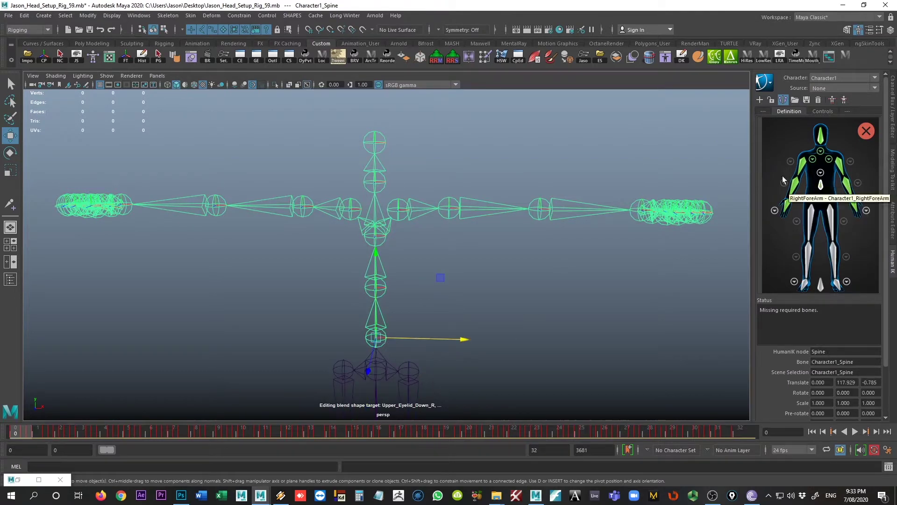
# Assign the Spine1 and Spine2 joints to their matching spine slots.
pyautogui.click(820, 176)
pyautogui.click(385, 286)
pyautogui.click(821, 258)
pyautogui.click(384, 239)
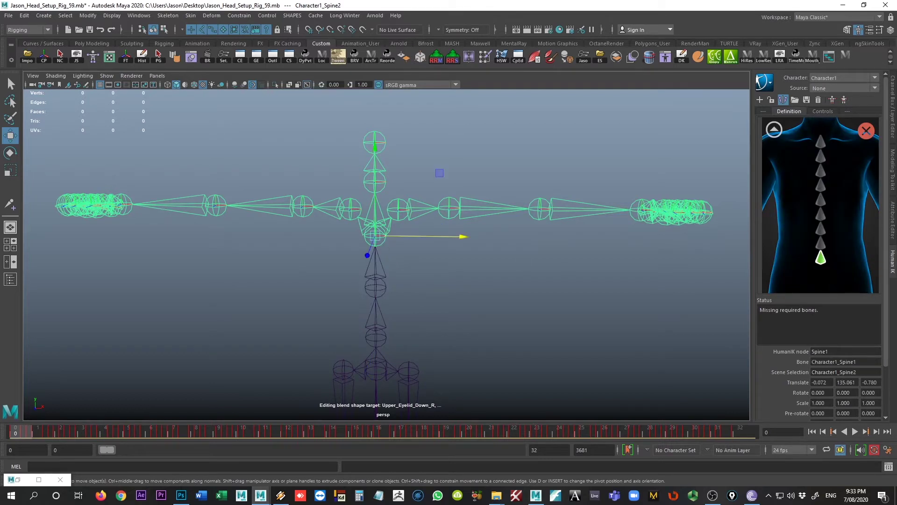
pyautogui.rightClick(823, 246)
pyautogui.click(834, 247)
pyautogui.click(775, 130)
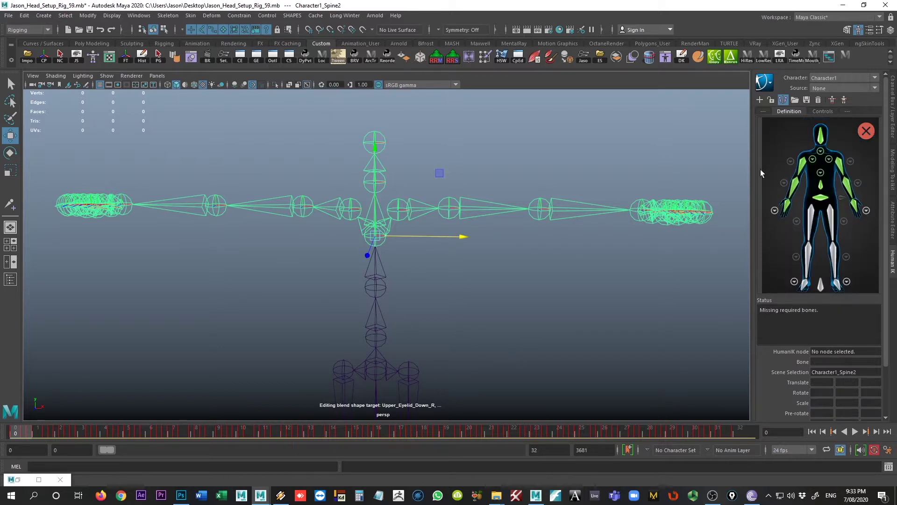
# Assign the left upper leg and lower leg joints to the LeftUpLeg and LeftLeg slots.
pyautogui.keyDown('alt'); pyautogui.moveTo(621, 273); pyautogui.dragTo(578, 149, button='middle'); pyautogui.keyUp('alt')
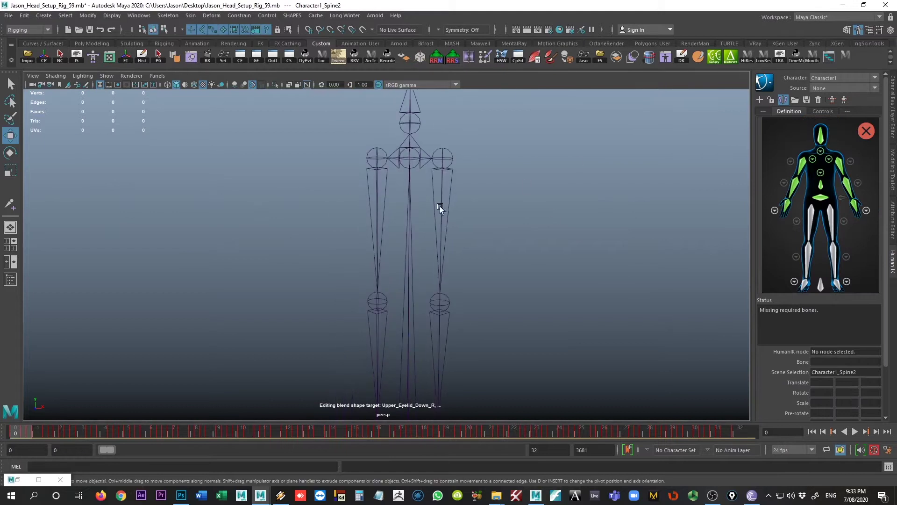
pyautogui.click(439, 206)
pyautogui.rightClick(833, 222)
pyautogui.click(836, 225)
pyautogui.click(444, 334)
pyautogui.click(446, 334)
pyautogui.rightClick(838, 265)
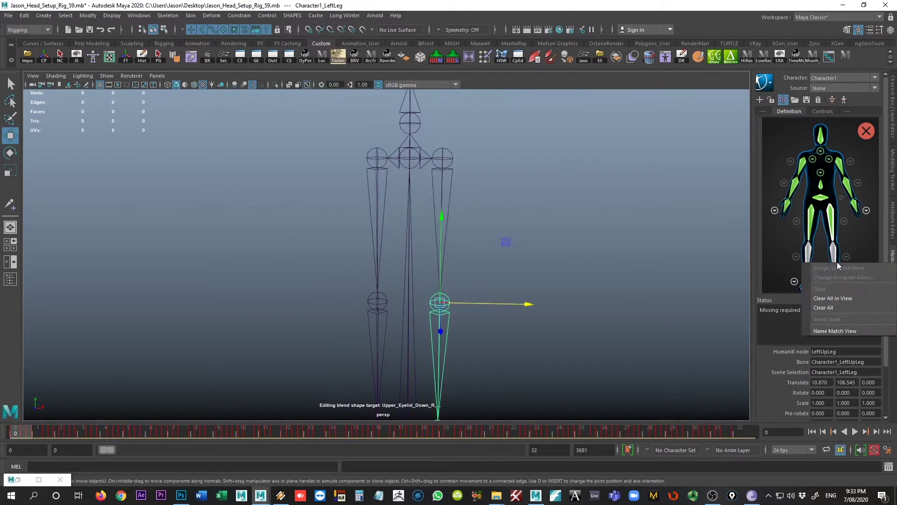
pyautogui.click(837, 267)
# Assign the left ankle to LeftFoot and the root joint to Reference, completing characterization.
pyautogui.keyDown('alt'); pyautogui.moveTo(602, 315); pyautogui.dragTo(589, 228, button='middle'); pyautogui.keyUp('alt')
pyautogui.click(431, 345)
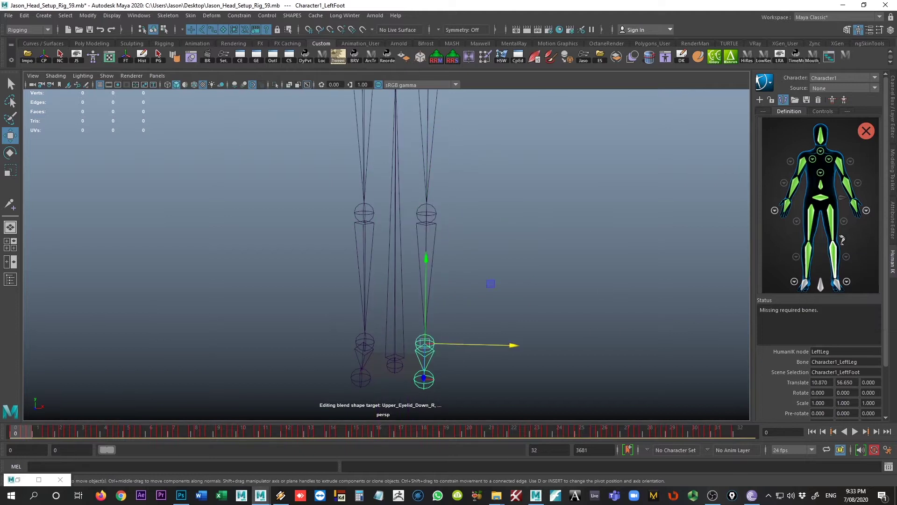
pyautogui.rightClick(836, 282)
pyautogui.click(836, 285)
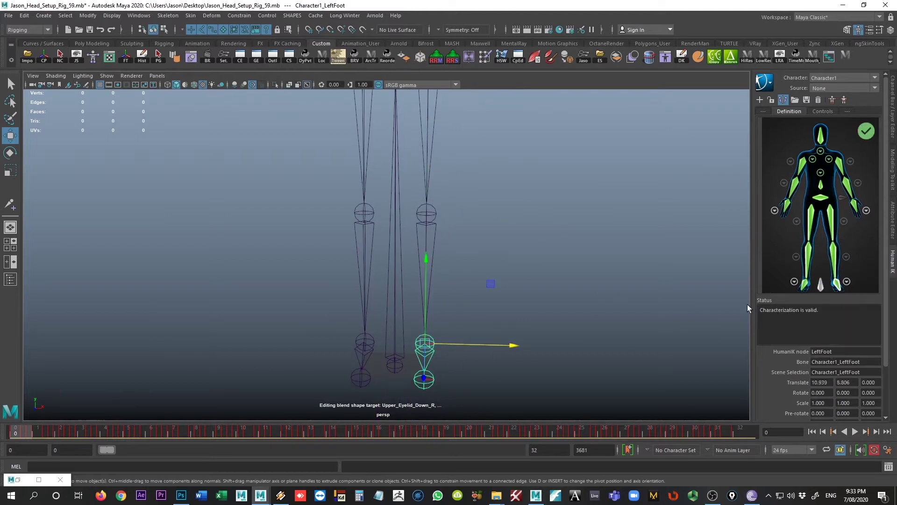
pyautogui.click(393, 364)
pyautogui.rightClick(815, 286)
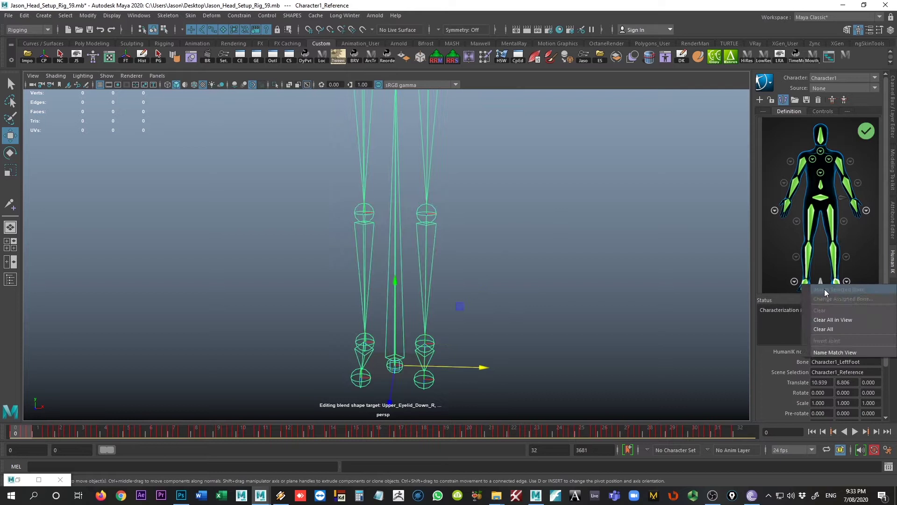
pyautogui.click(820, 285)
pyautogui.rightClick(820, 286)
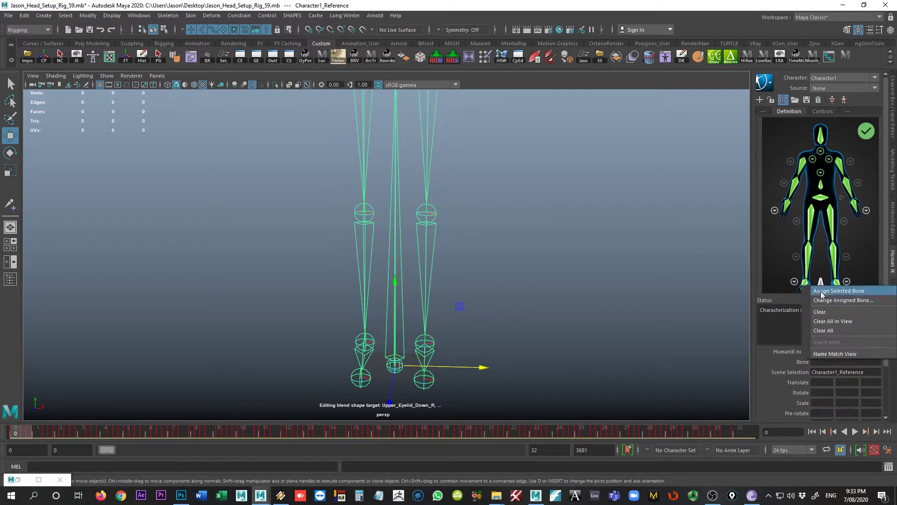
pyautogui.click(839, 290)
pyautogui.moveTo(597, 268)
pyautogui.keyDown('alt'); pyautogui.mouseDown()
pyautogui.moveTo(430, 264)
pyautogui.moveTo(538, 271)
pyautogui.mouseUp(); pyautogui.keyUp('alt')
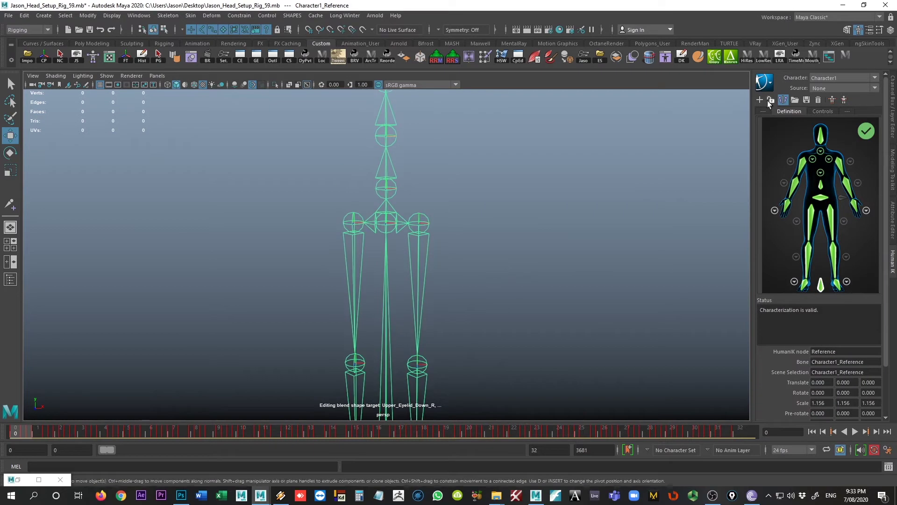
pyautogui.click(875, 80)
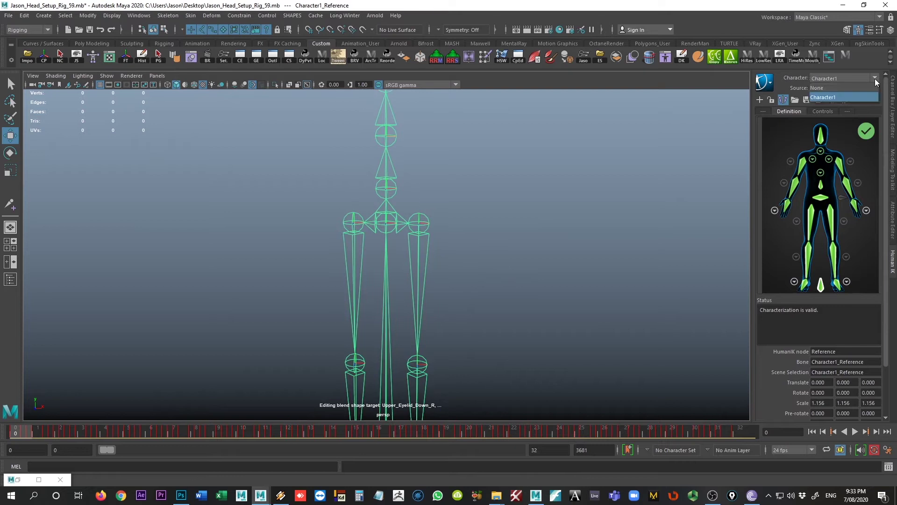
pyautogui.click(874, 79)
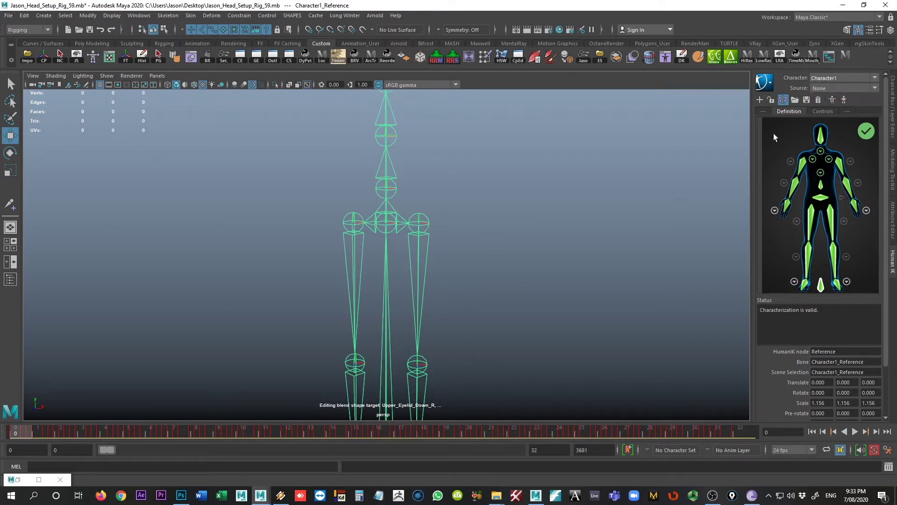
pyautogui.press('f')
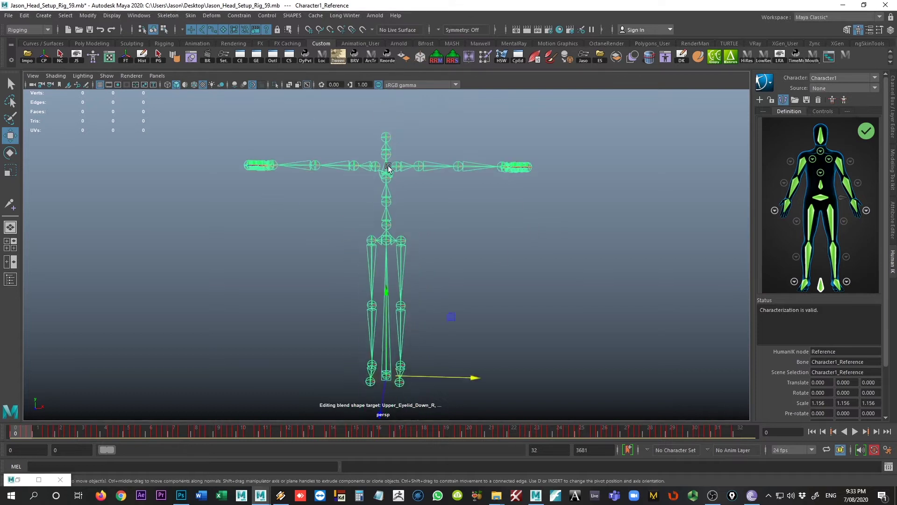